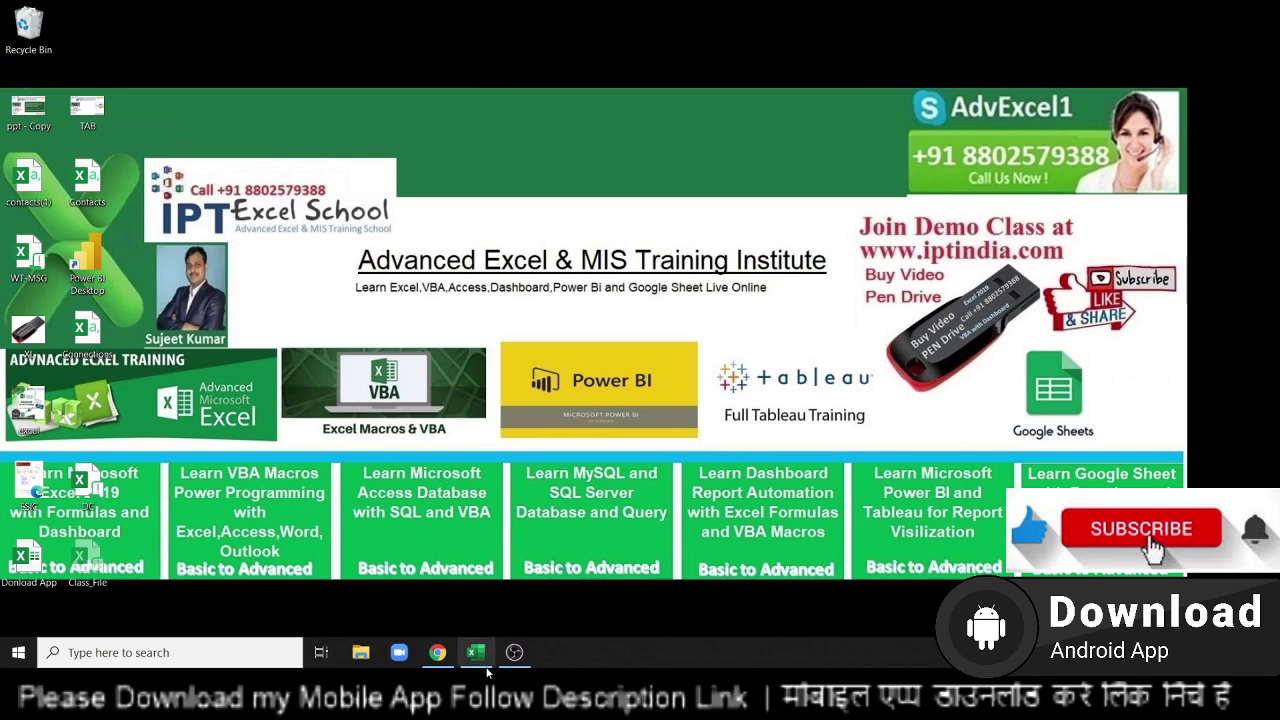
Bring up the Classplus chat and open the student's attached file in a new tab.
left_click(450, 663)
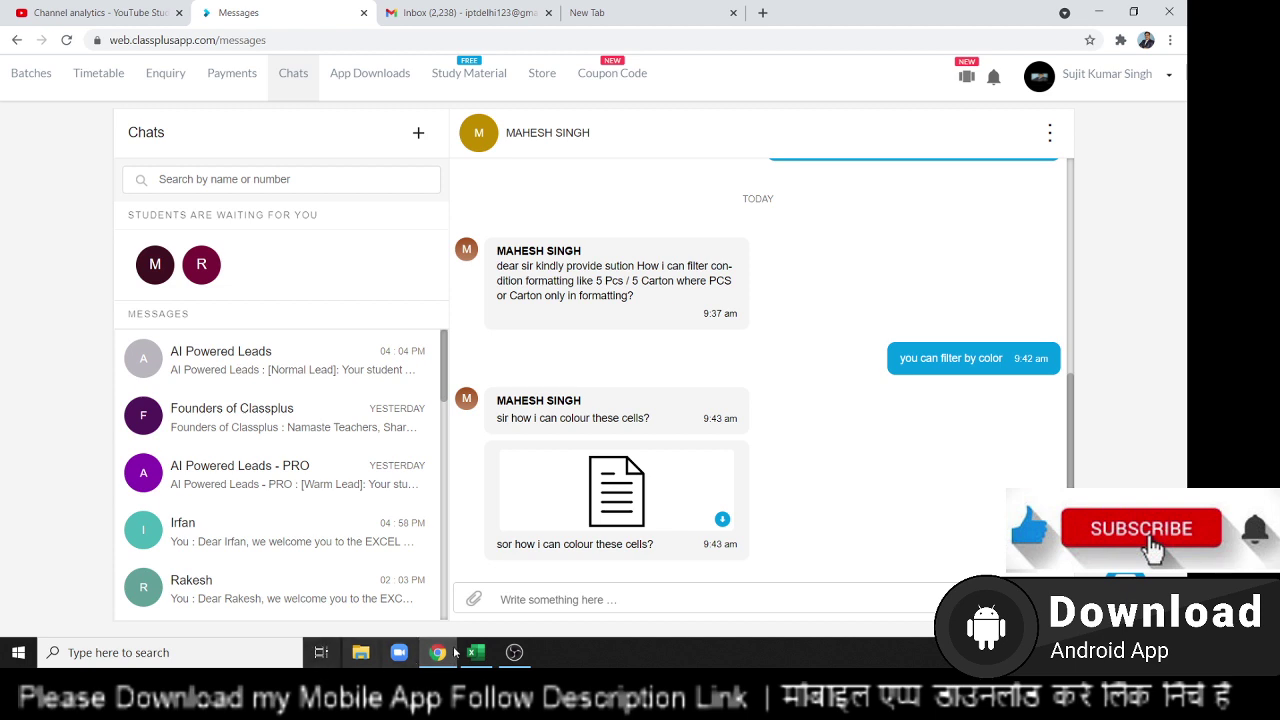
mouse_move(519, 482)
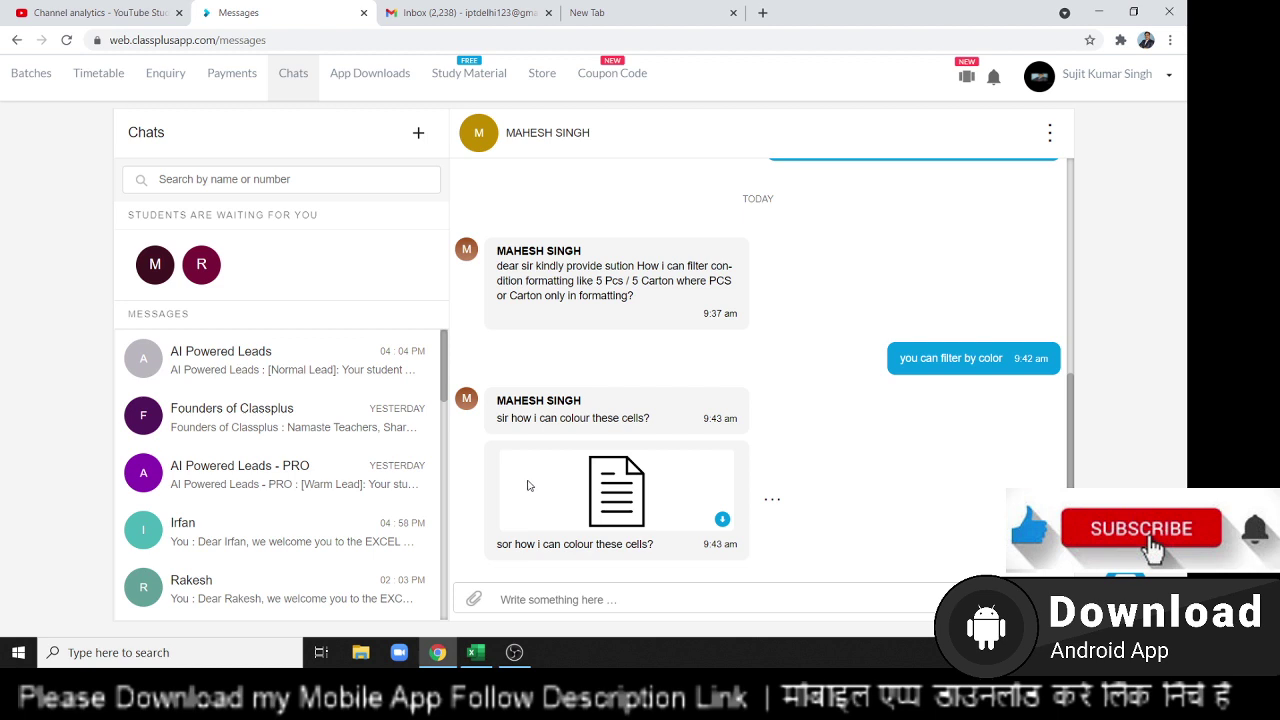
left_click(614, 483)
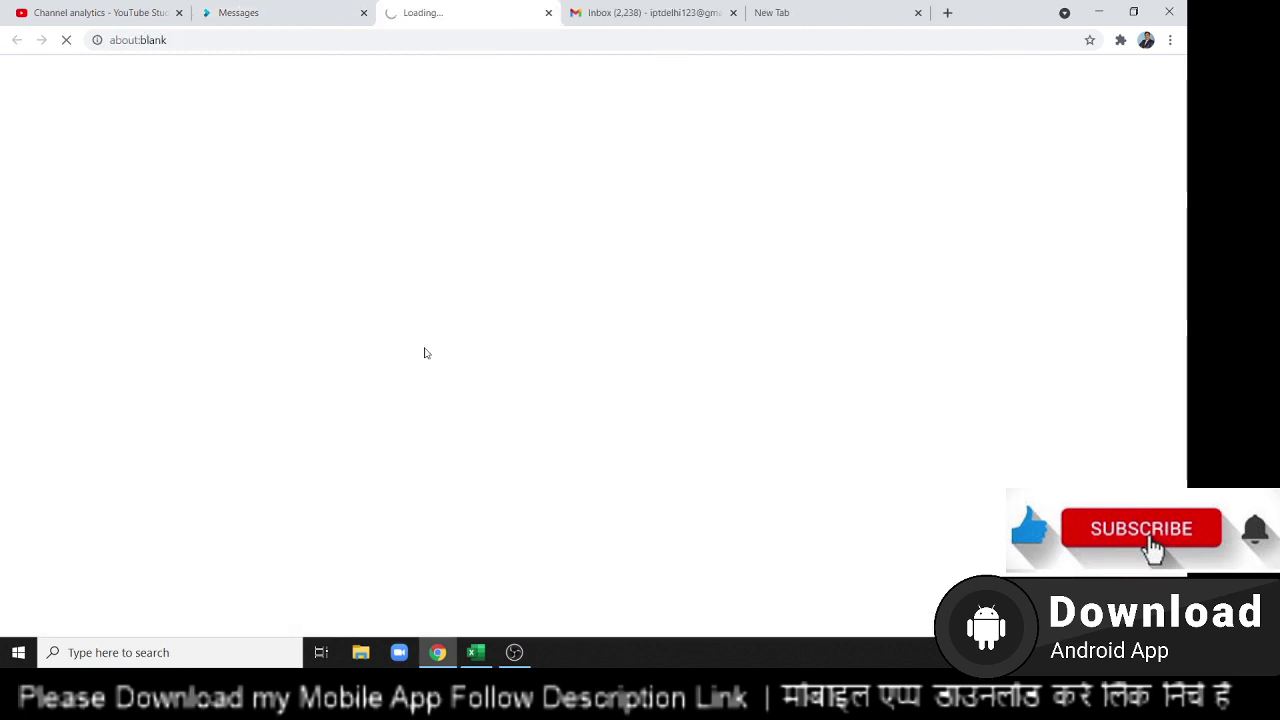
Back in the chat, highlight the words Pcs, PCS and formatting in the student's question.
left_click(268, 22)
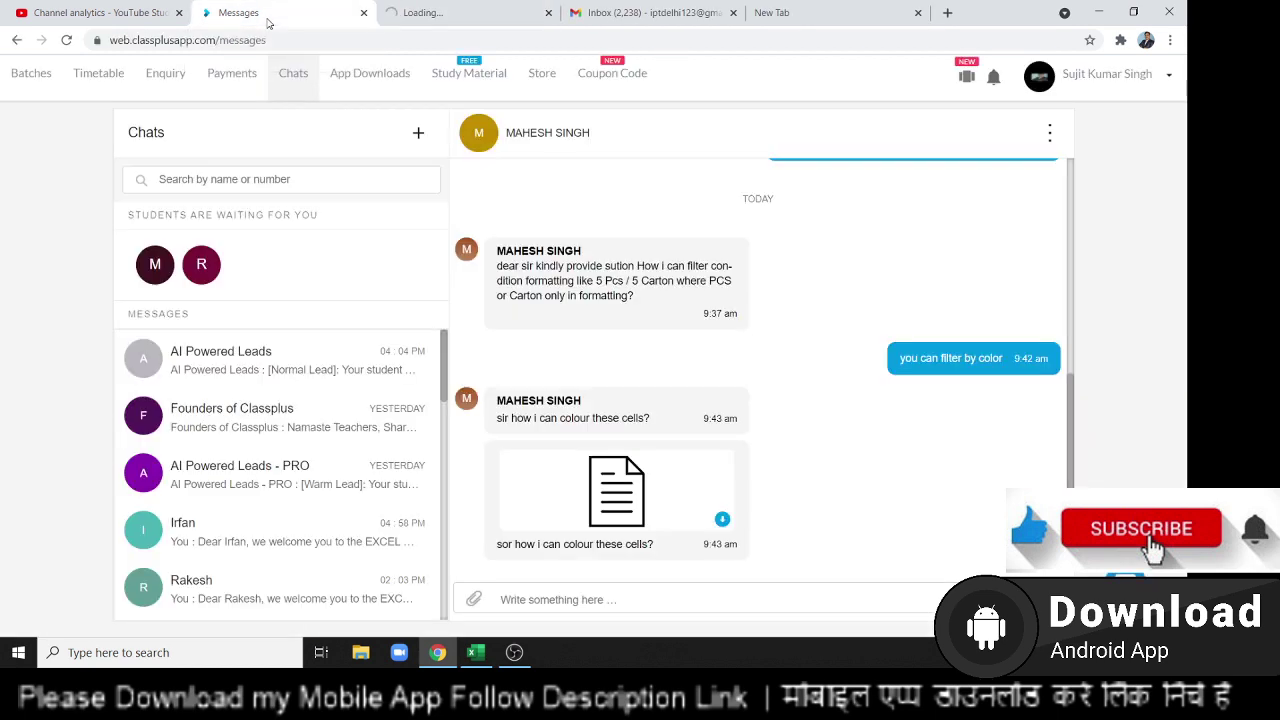
double_click(606, 281)
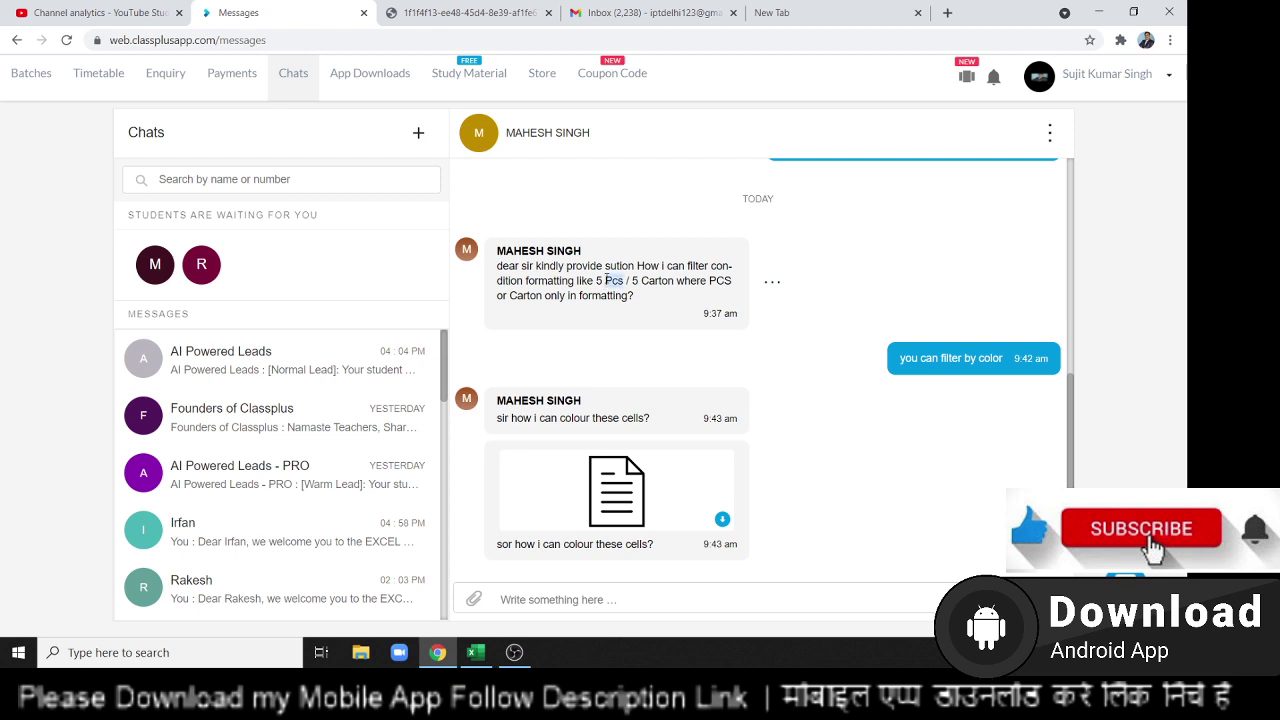
left_click(632, 284)
double_click(719, 281)
double_click(608, 295)
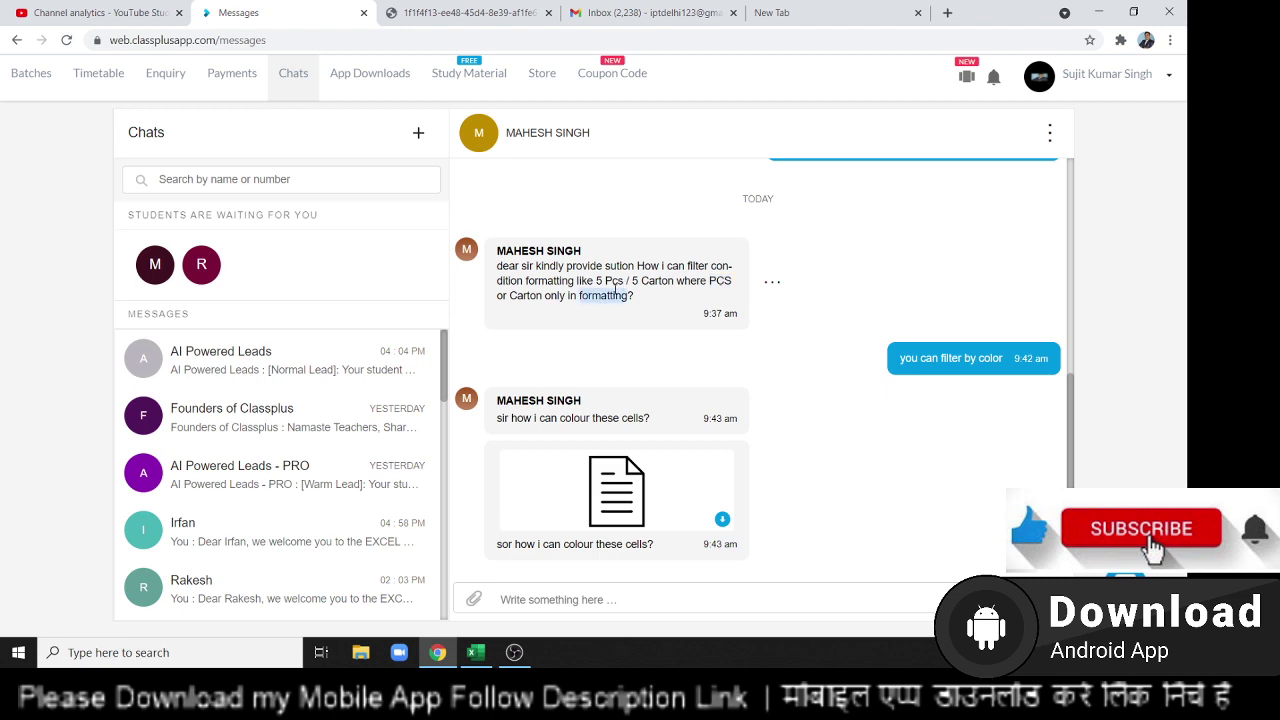
left_click(466, 12)
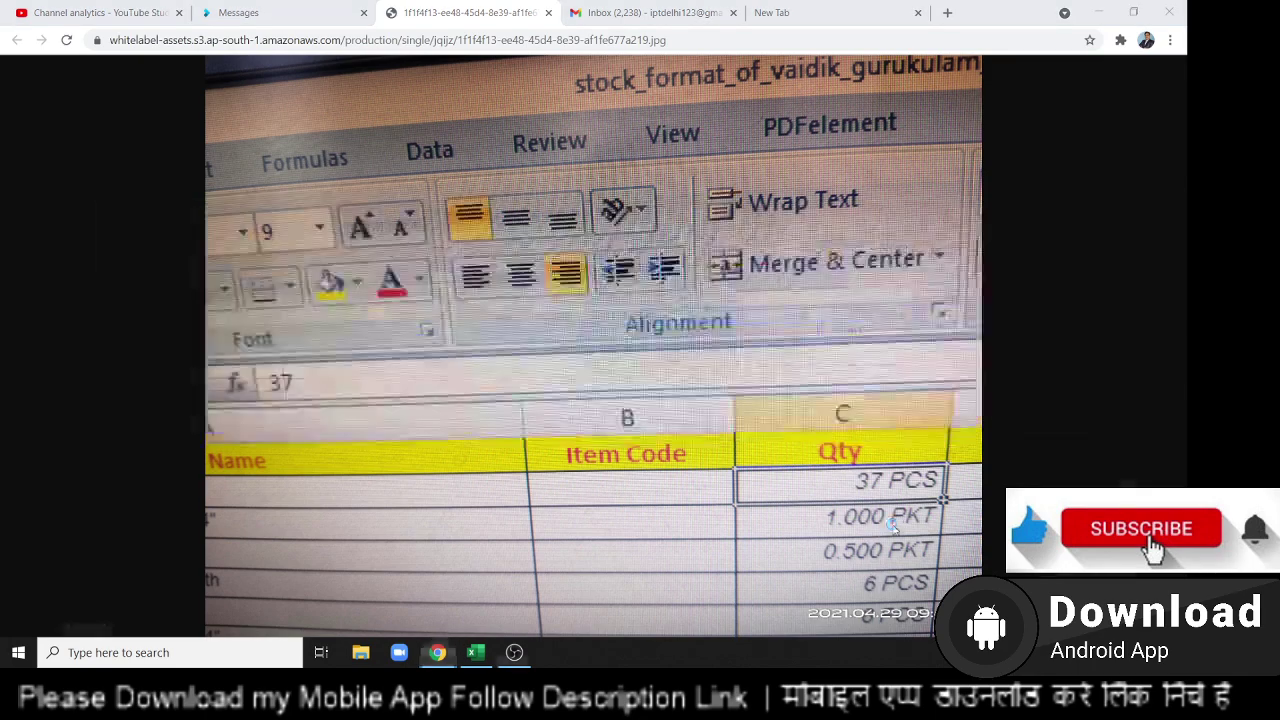
After viewing the student's Qty column photo, switch from Chrome to Excel.
key("alt+Tab")
key("alt+Tab")
key("alt+Tab")
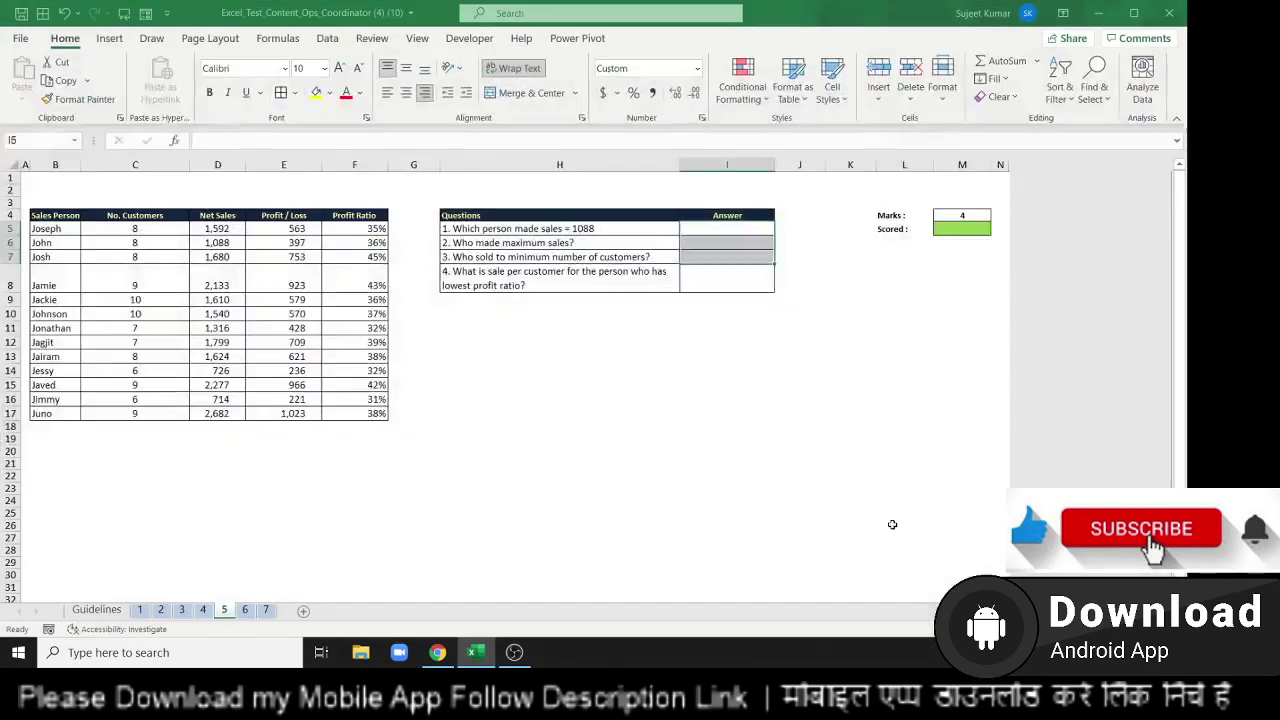
Create a new blank workbook and enter 10 pc, 100 krt and 80 box in A1 to A3.
key("ctrl+n")
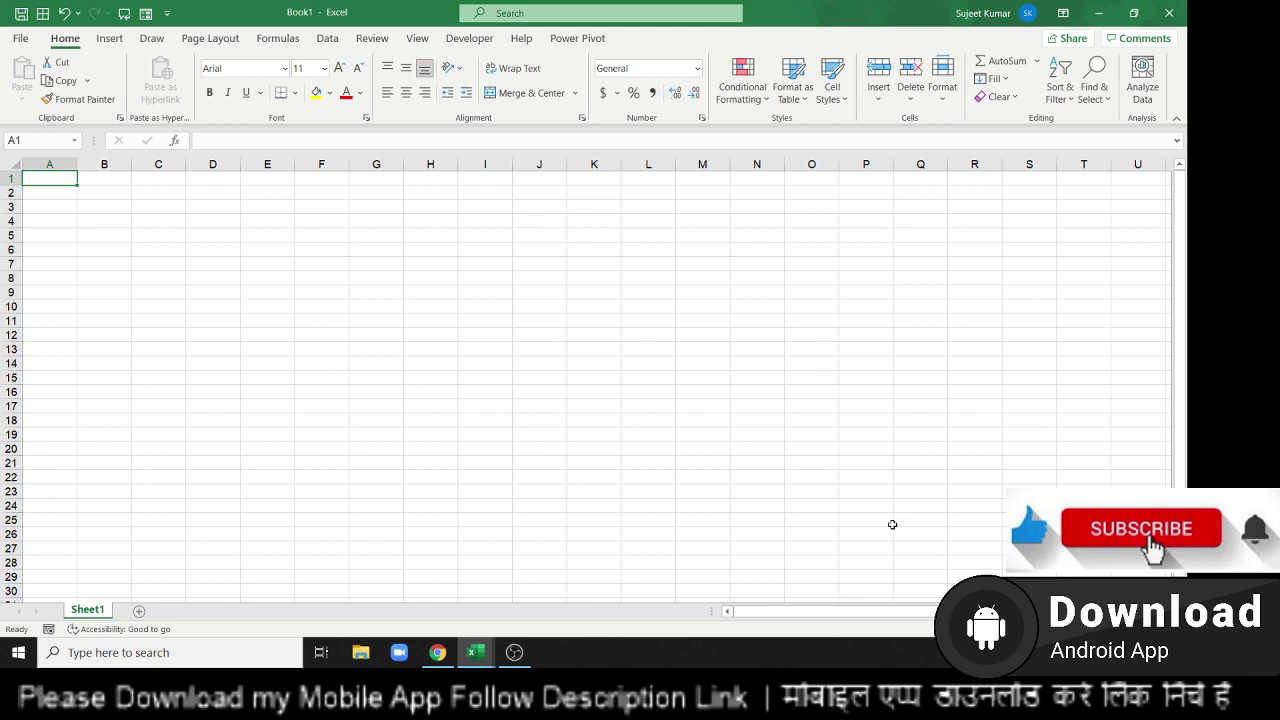
type("10 pc")
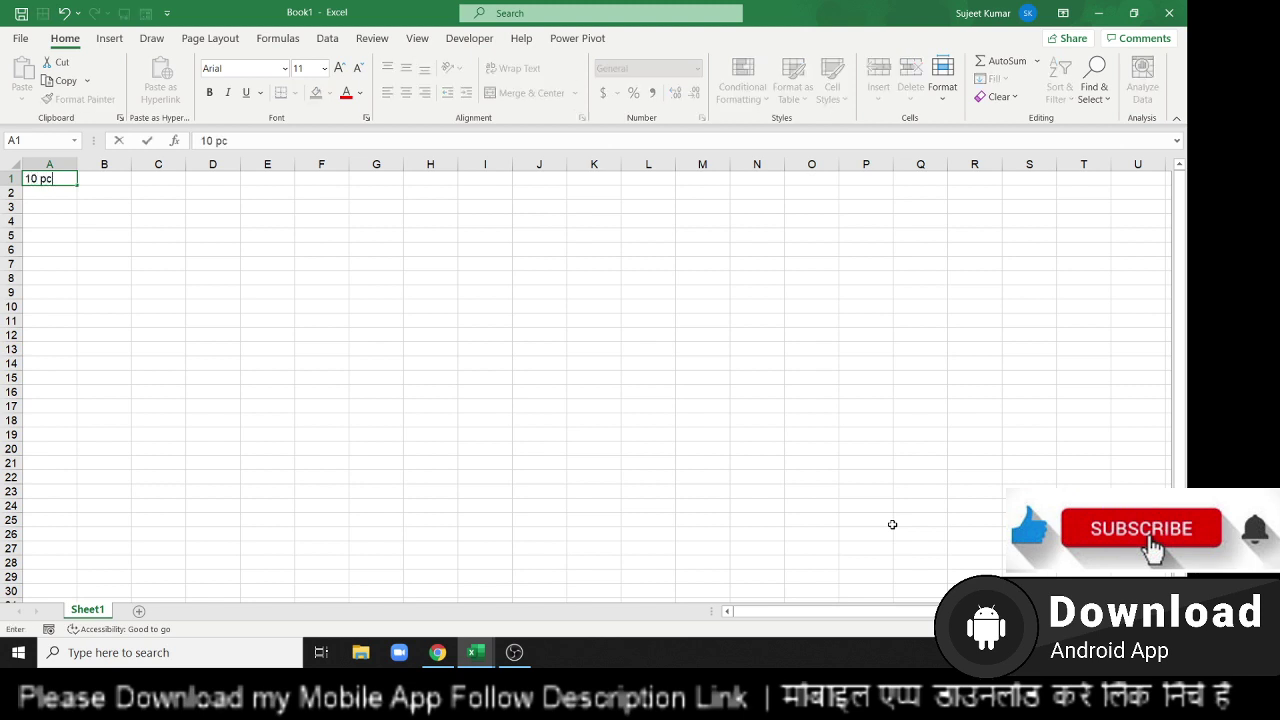
key("Return")
type("1")
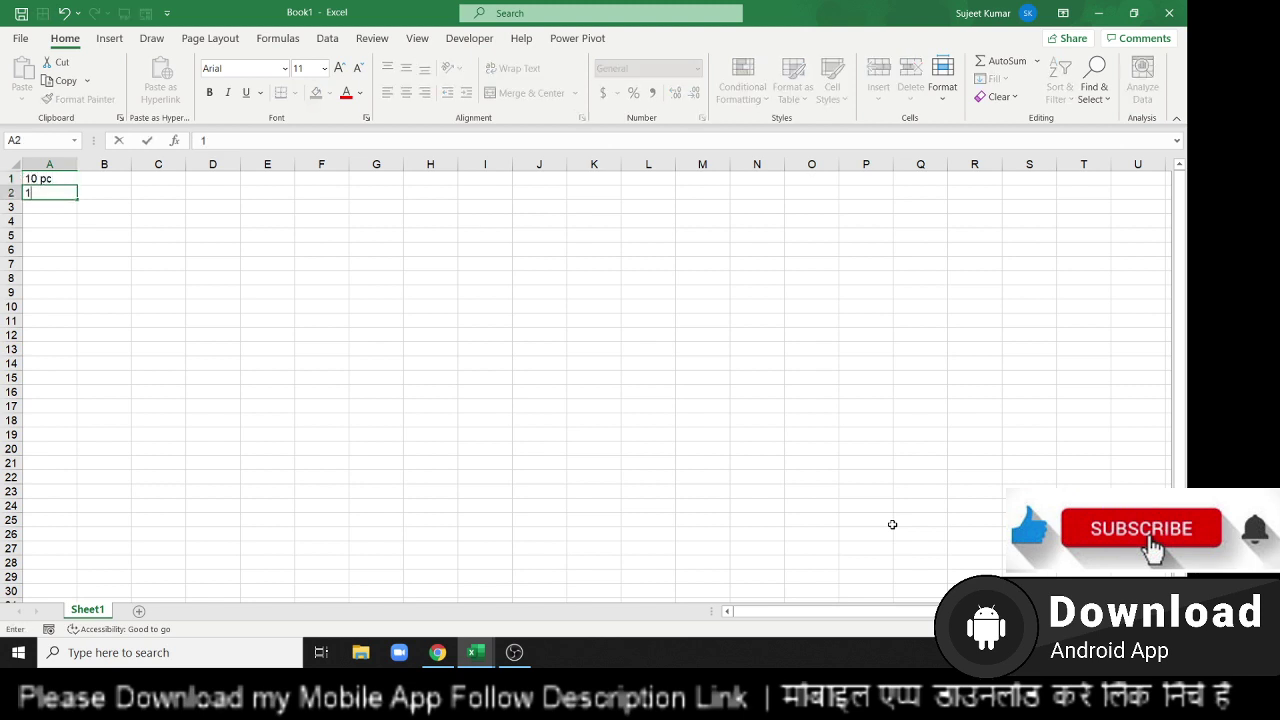
type("00 k")
type("rt")
key("Return")
type("8")
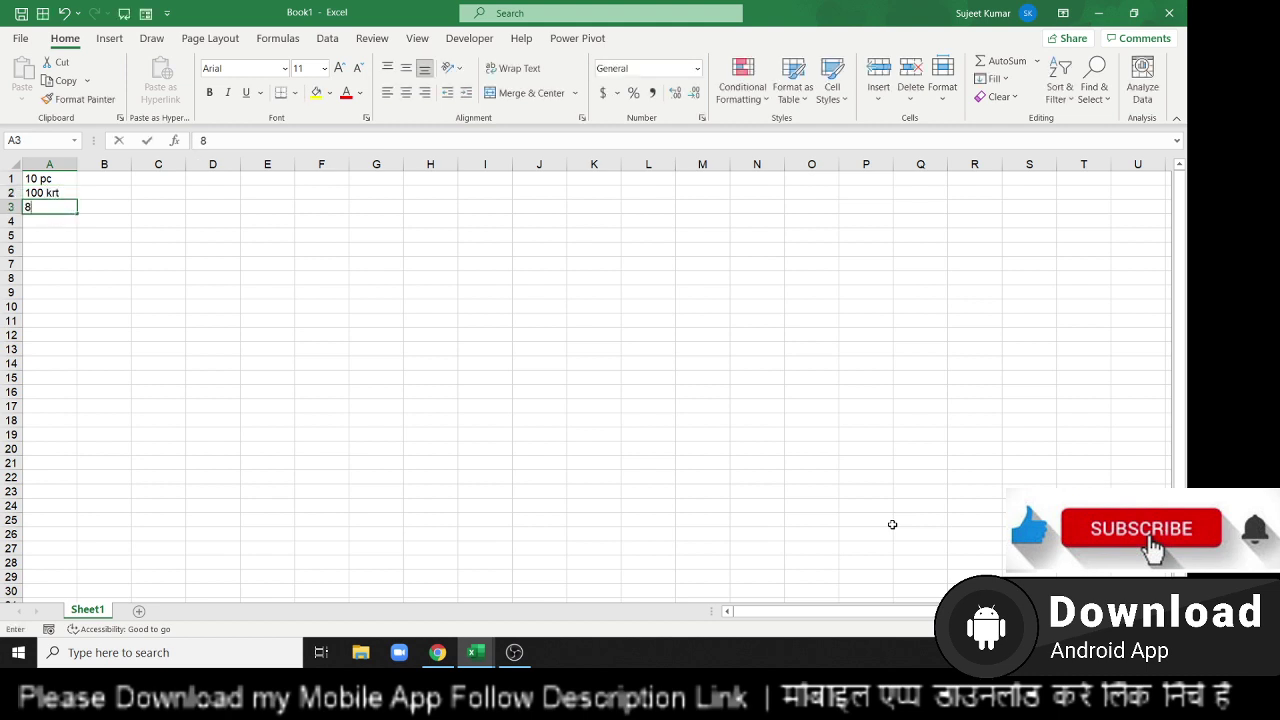
type("0 b")
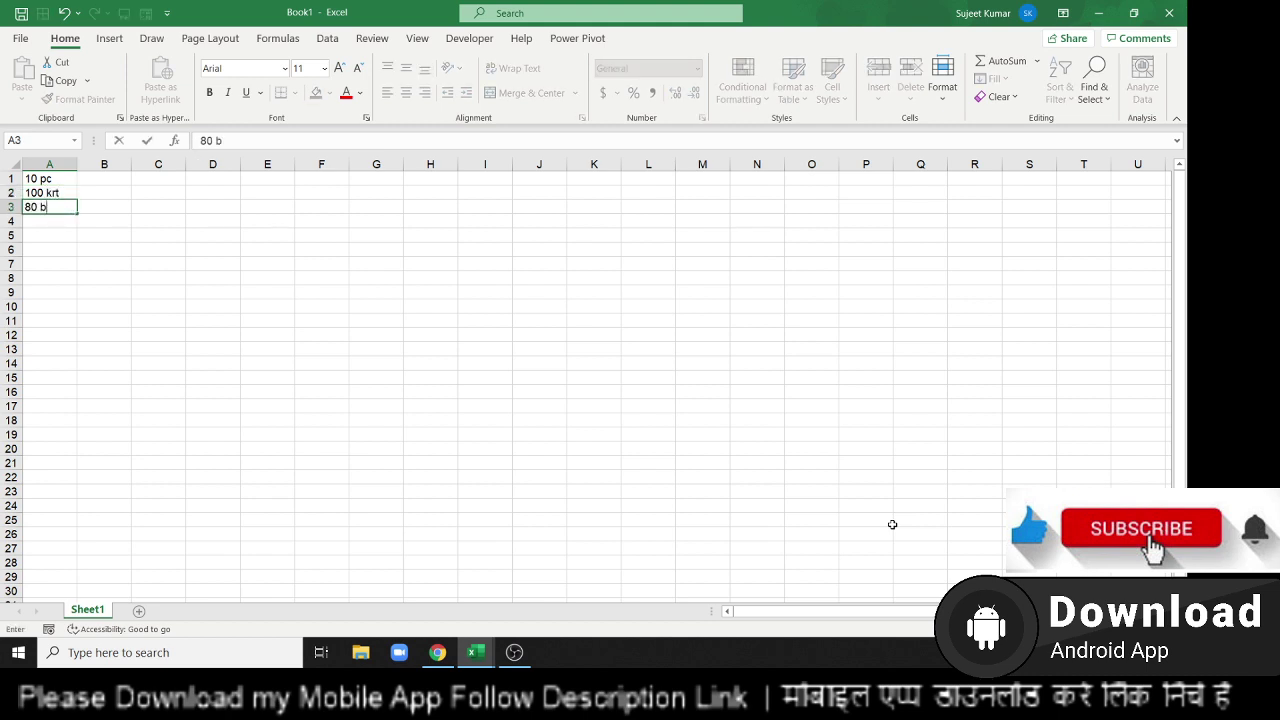
type("ox")
key("Return")
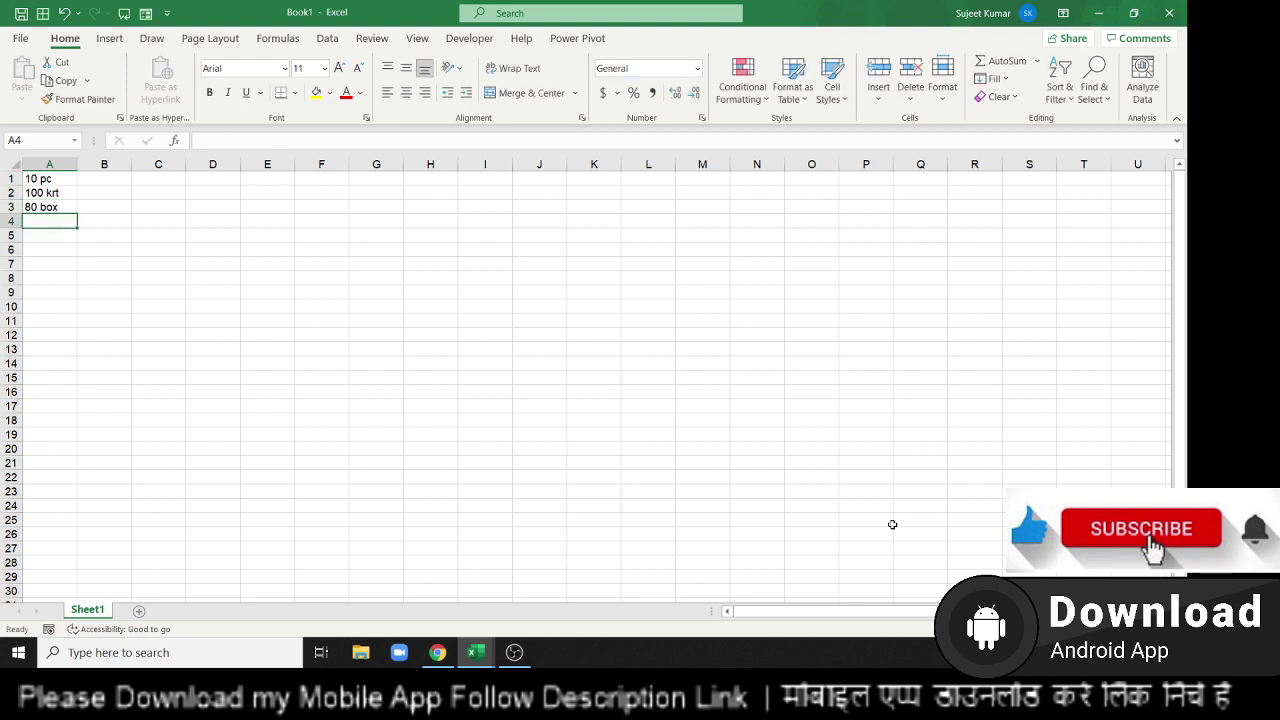
Enter 100 TN in A4 and select the quantities in A1 to A4.
type("J")
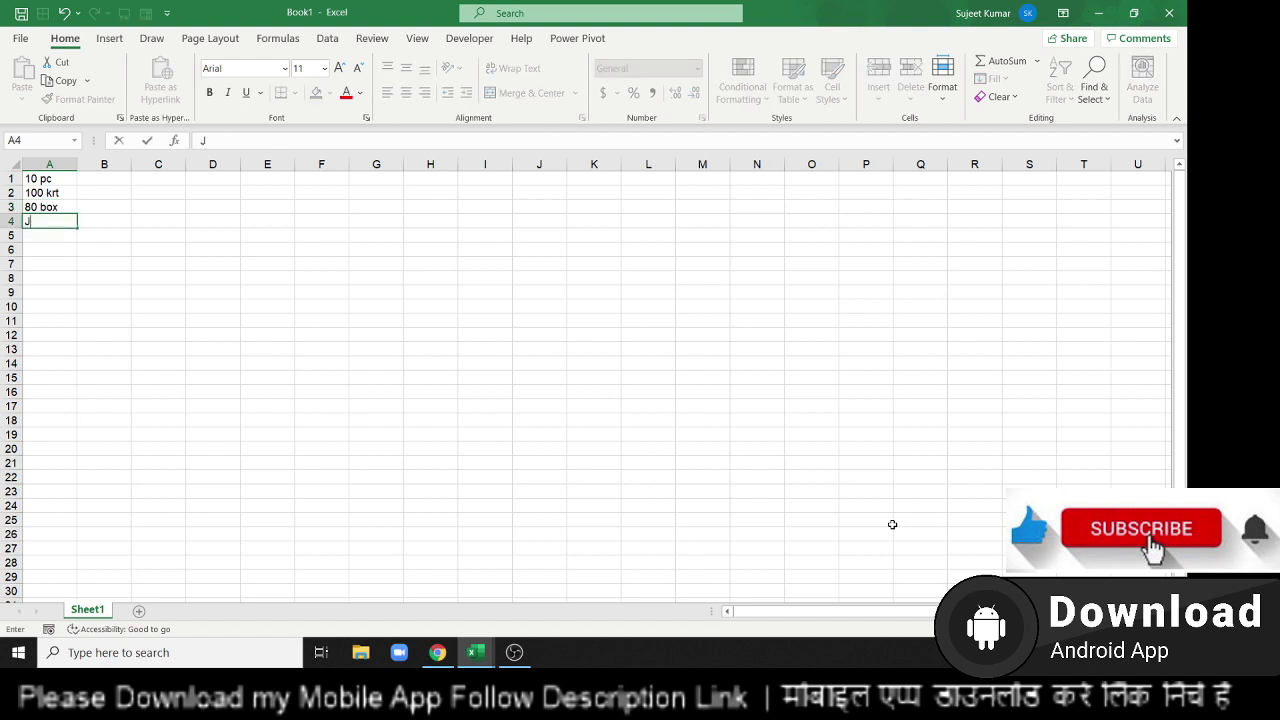
key("BackSpace")
type("100 ")
type("T")
type("N")
key("Return")
key("Up")
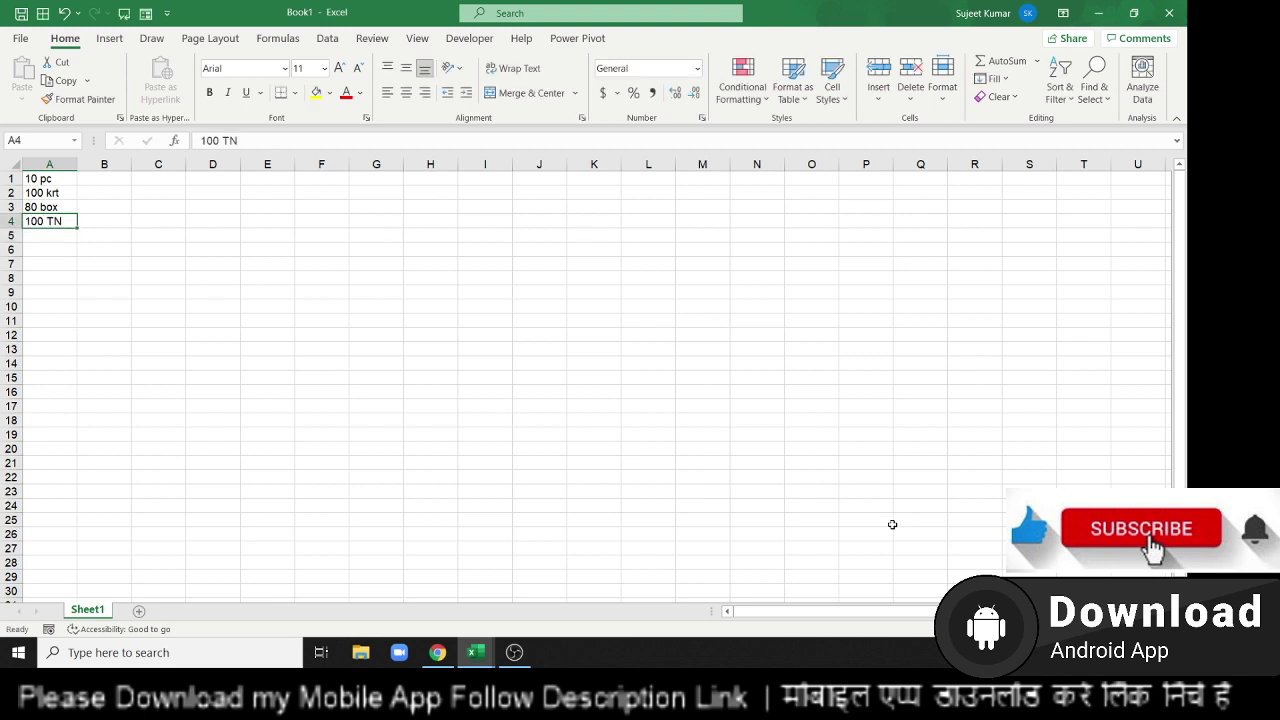
key("shift+Up")
key("shift+Up")
key("shift+Up")
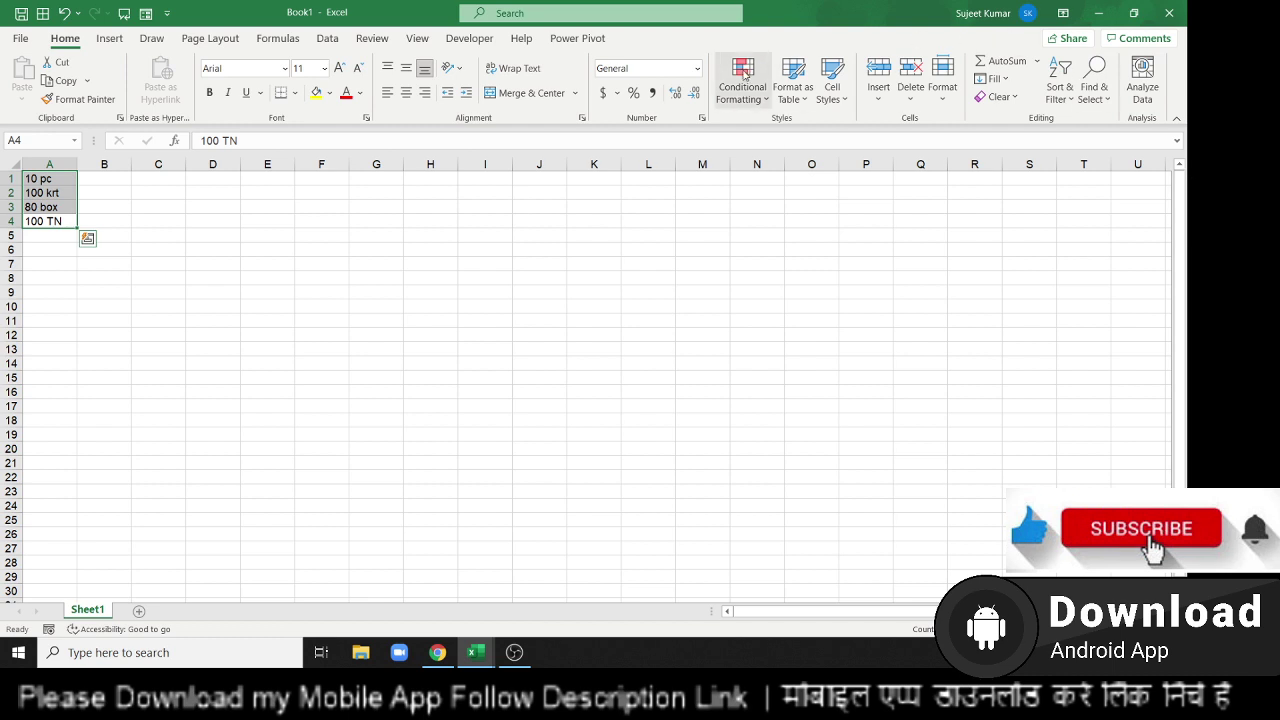
Start a Text That Contains highlight rule from Conditional Formatting and move its dialog aside.
left_click(744, 73)
mouse_move(777, 123)
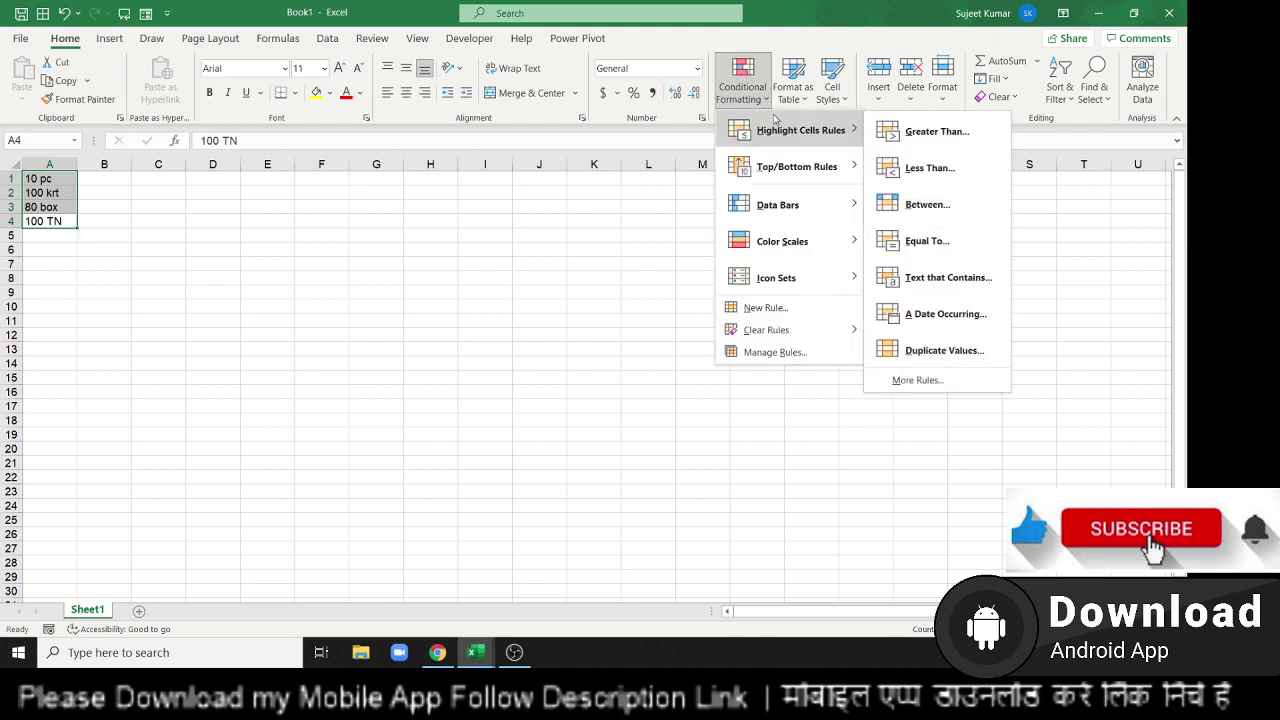
left_click(985, 279)
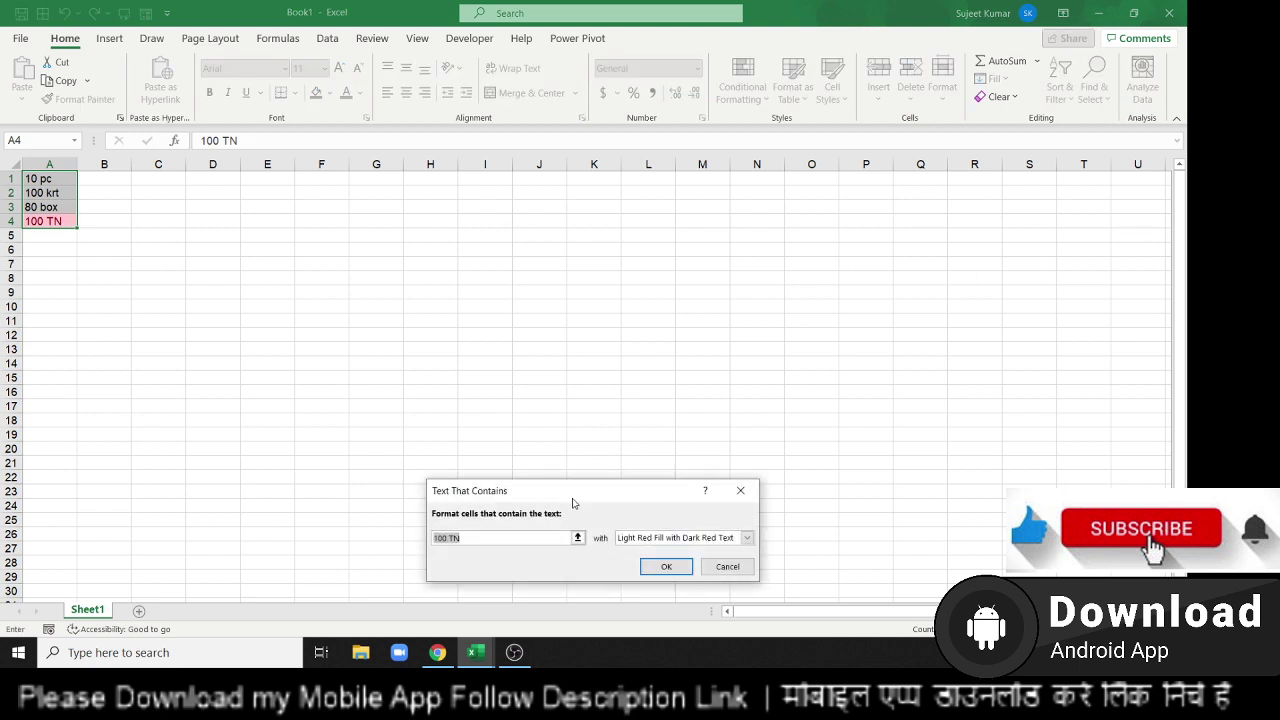
left_click_drag(573, 502, 574, 314)
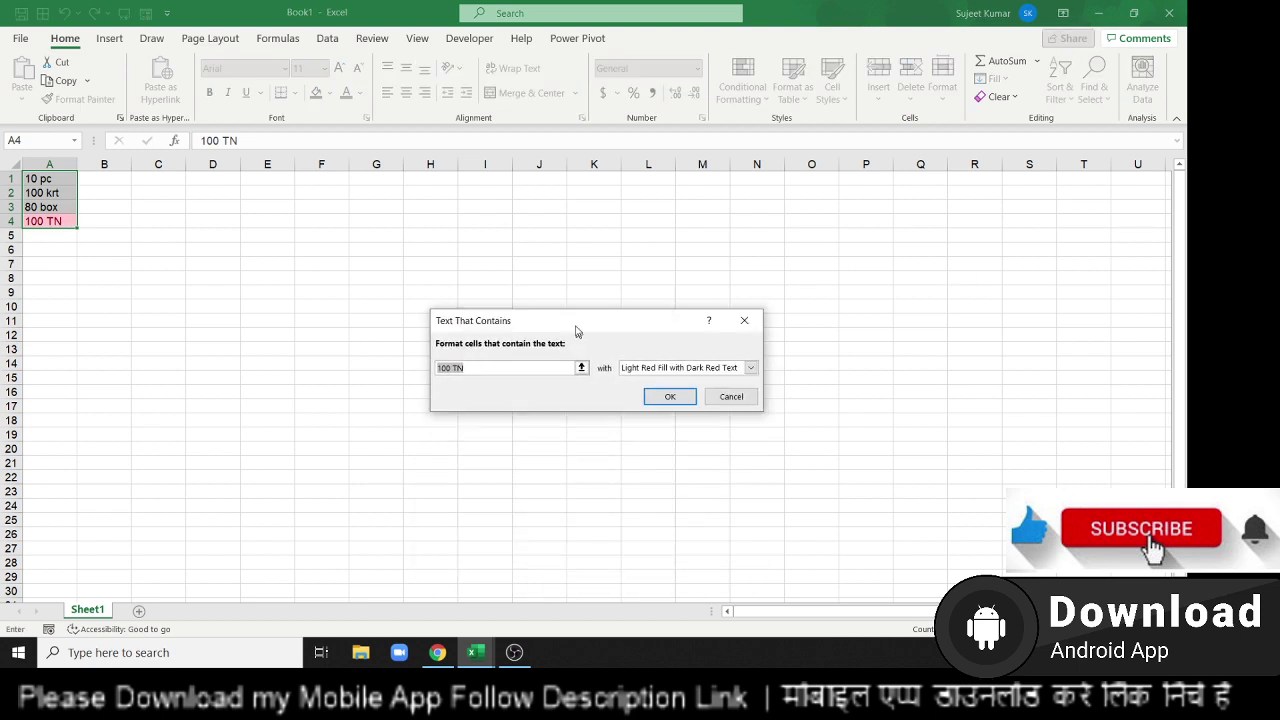
Preview matching krt, then 80, and cancel the rule without applying it.
left_click(465, 349)
left_click_drag(465, 349, 382, 350)
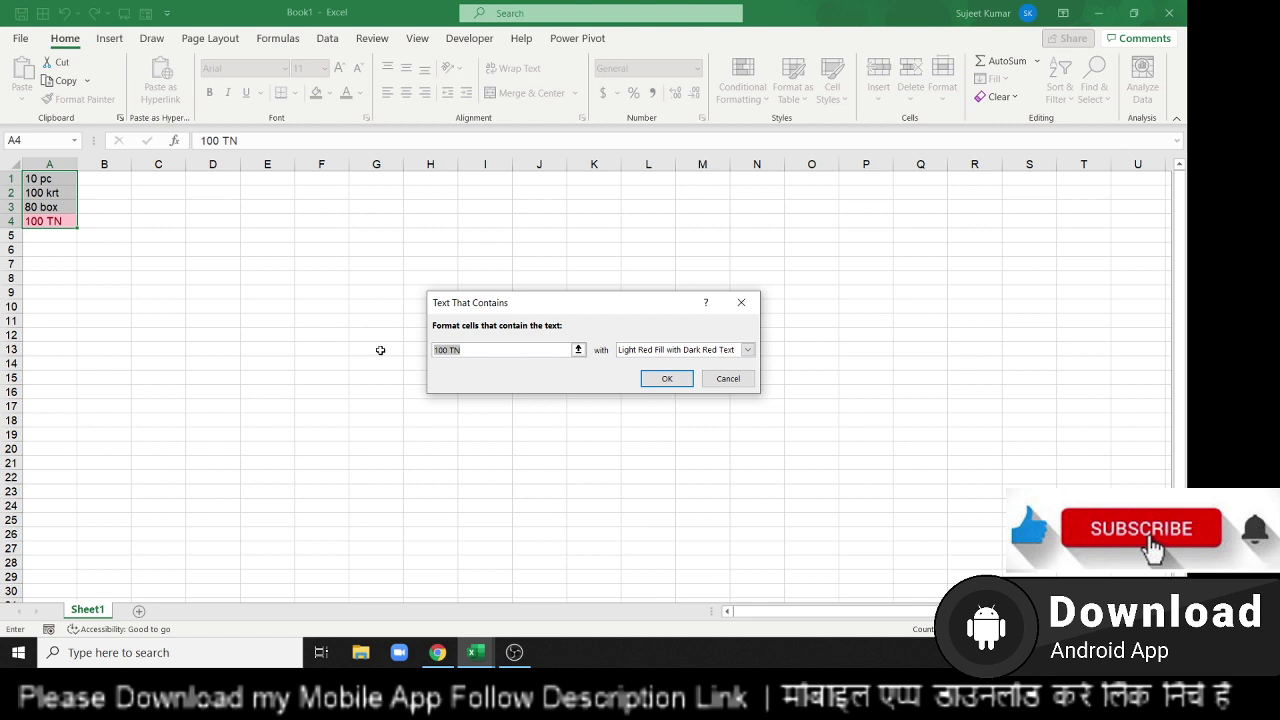
type("krt")
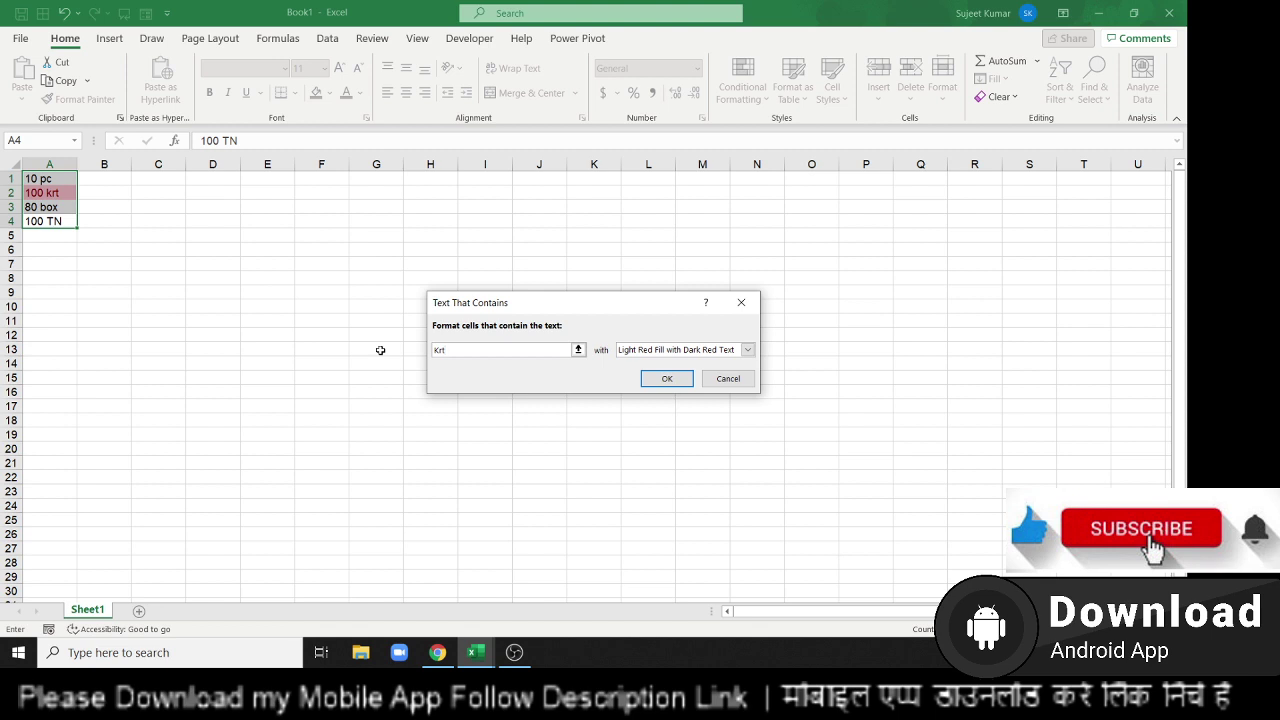
key("BackSpace")
key("BackSpace")
key("BackSpace")
type("80")
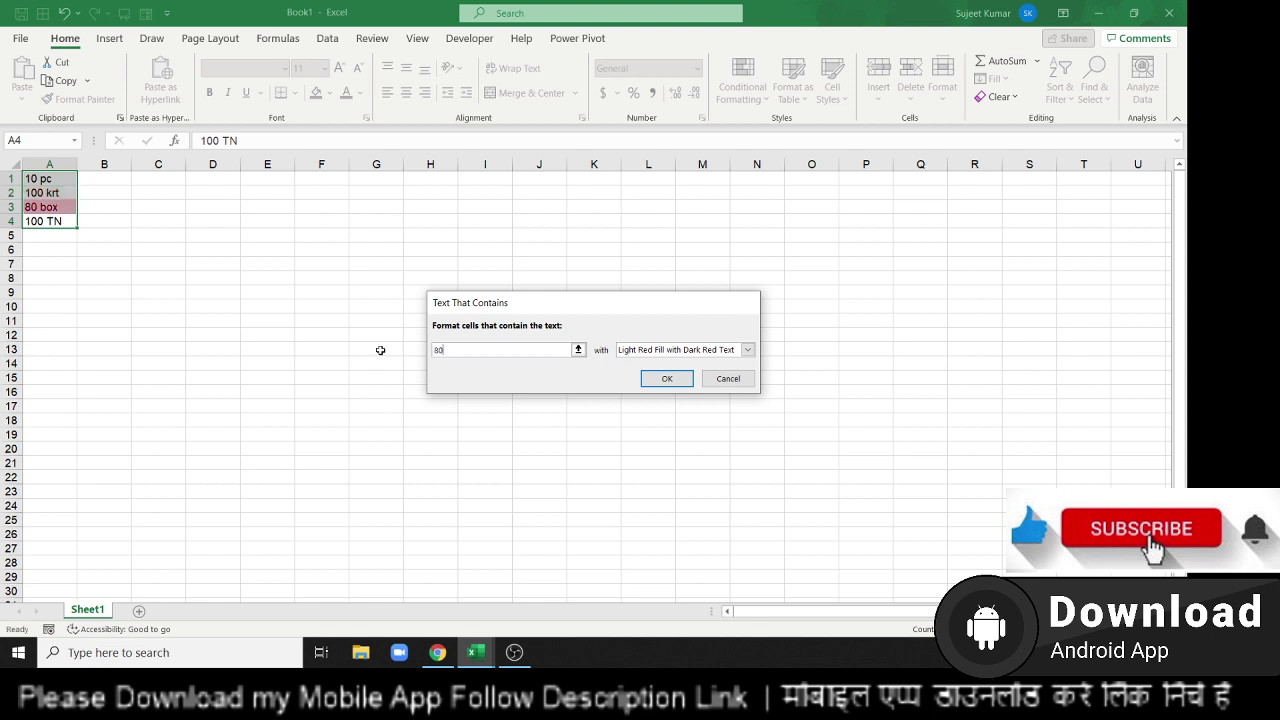
key("Escape")
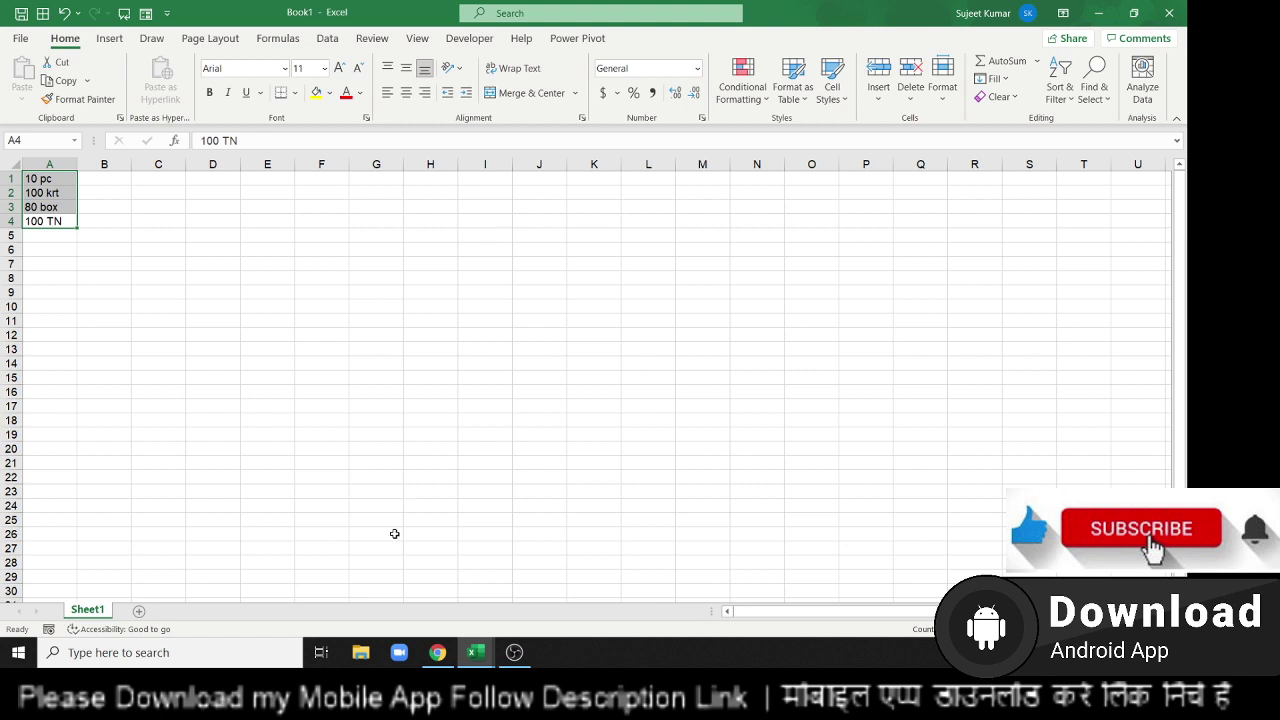
left_click(438, 652)
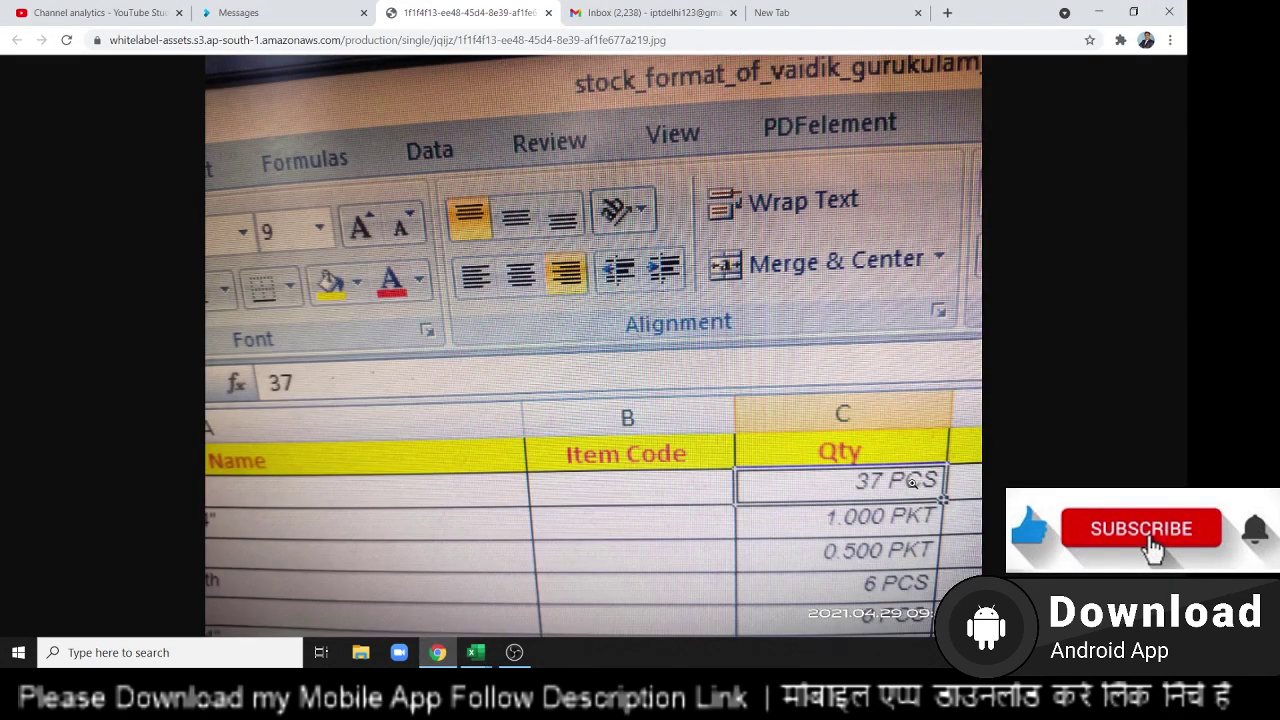
left_click(236, 17)
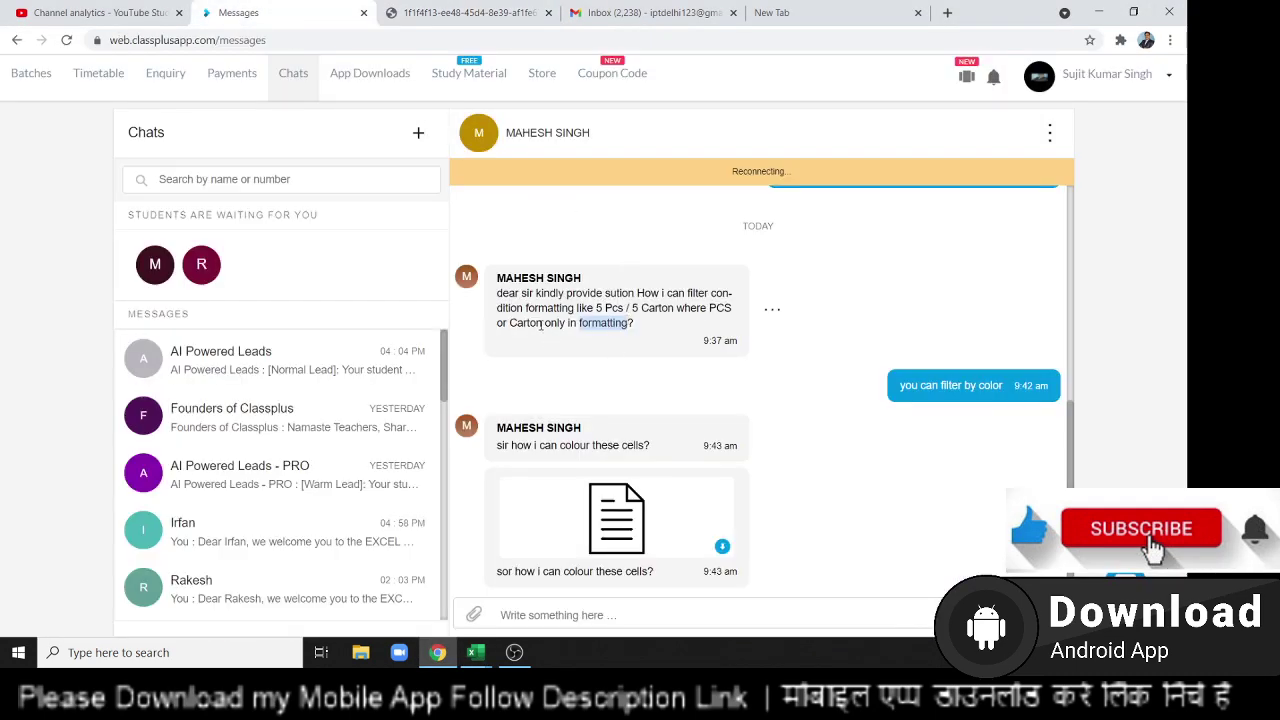
left_click(541, 324)
triple_click(566, 326)
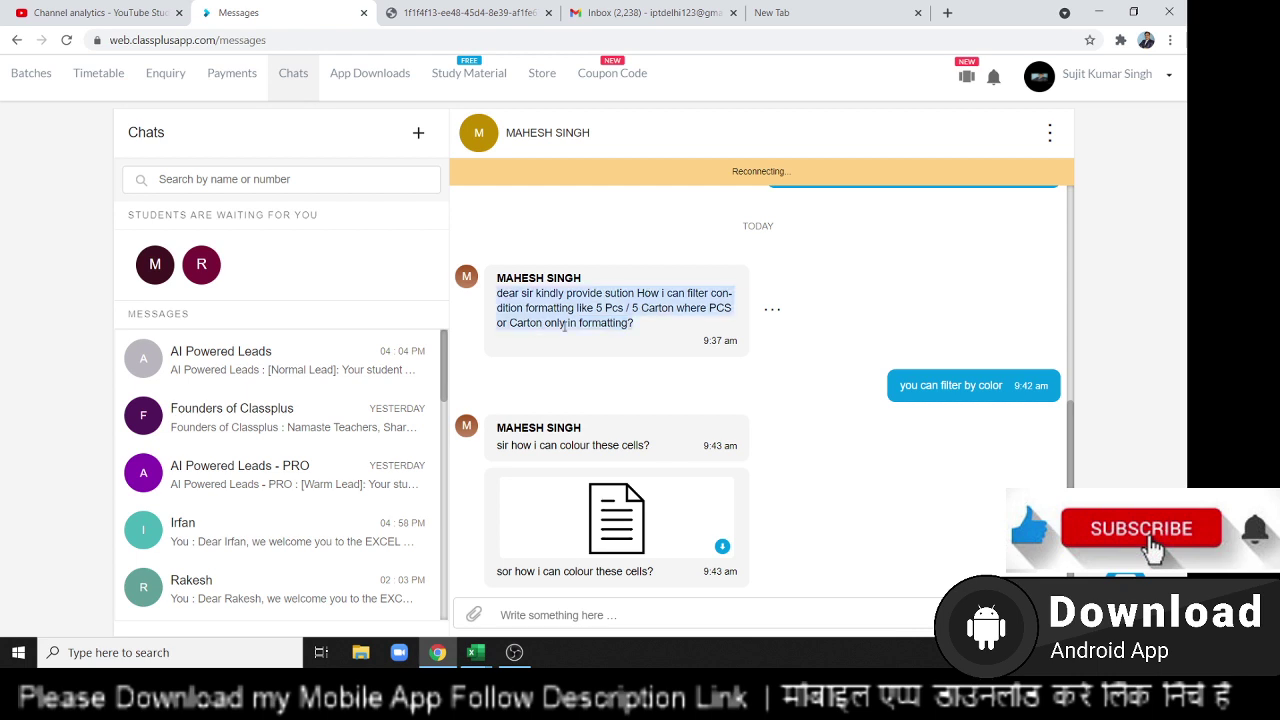
left_click(694, 322)
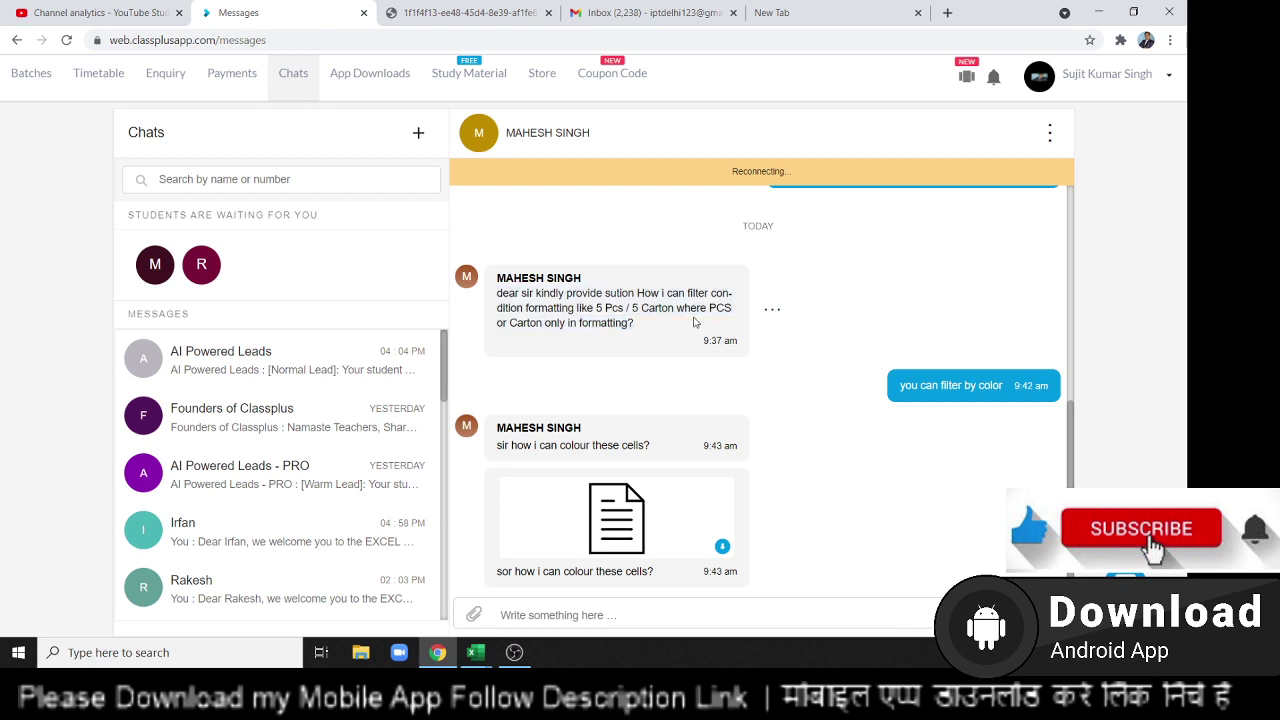
double_click(529, 316)
In cell A2, give only the word krt a red font colour, leaving 100 black.
key("alt+Tab")
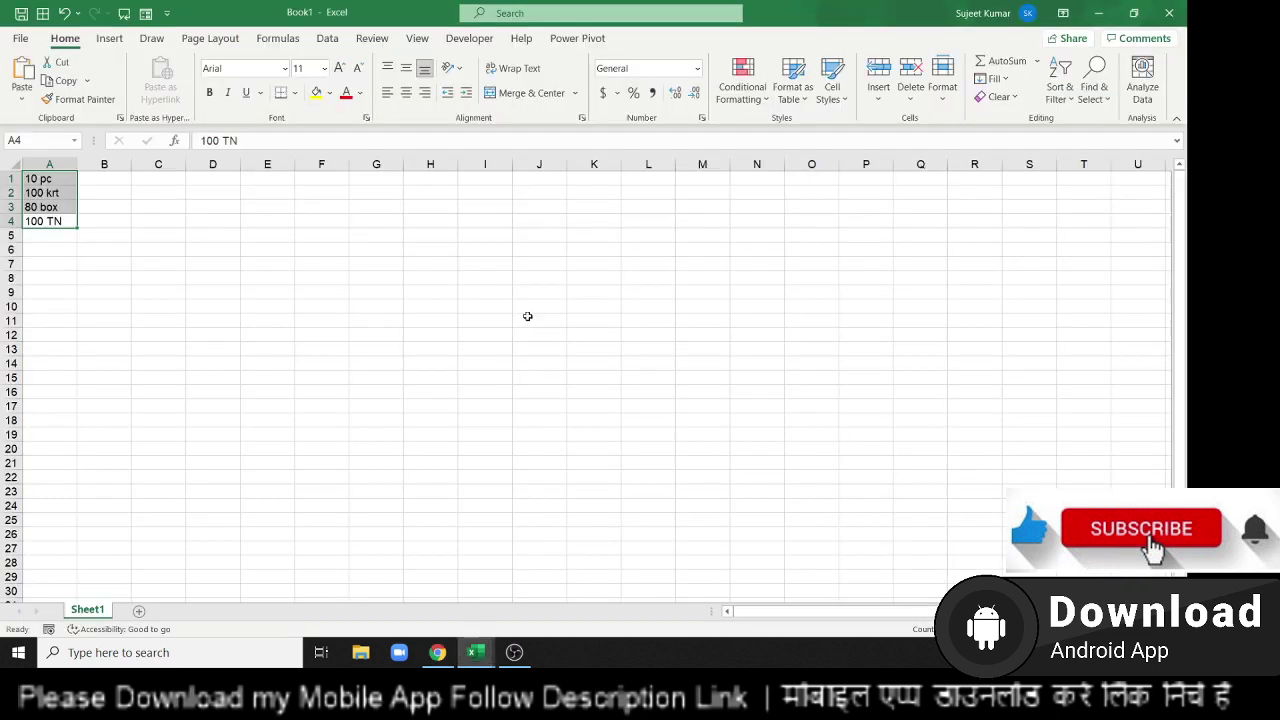
left_click(58, 193)
double_click(58, 193)
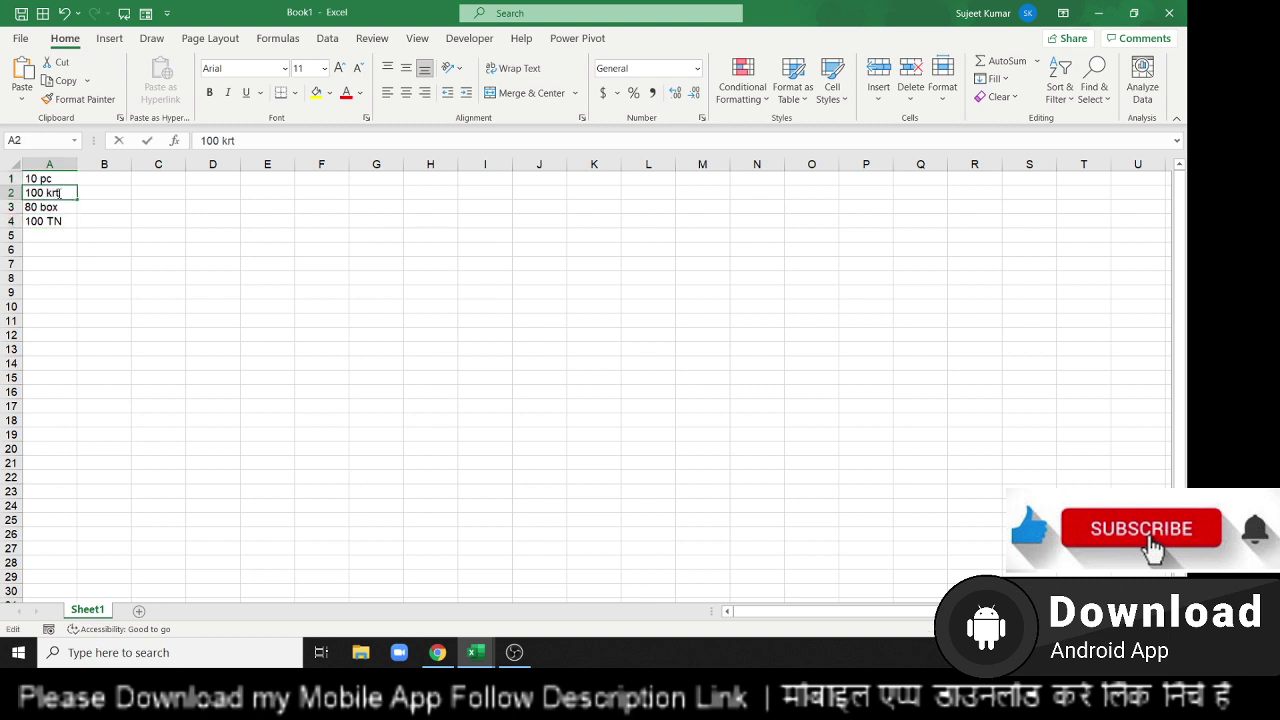
double_click(54, 193)
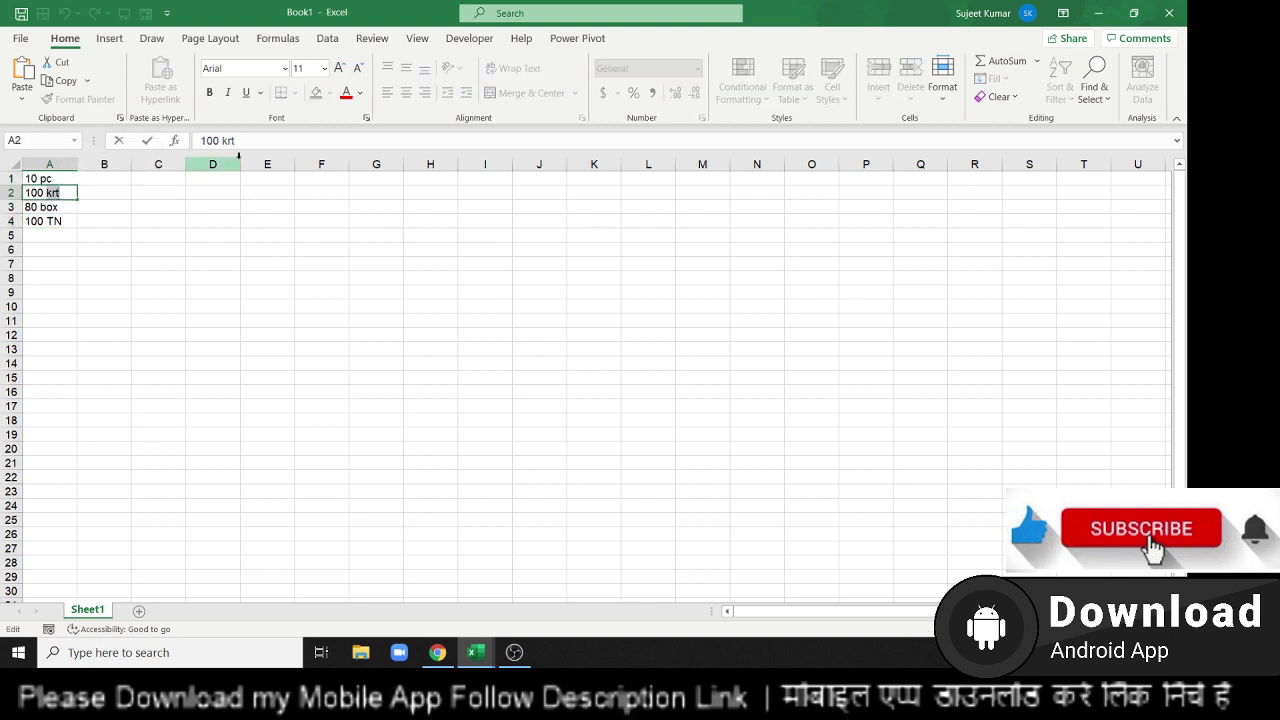
left_click(346, 93)
left_click(281, 231)
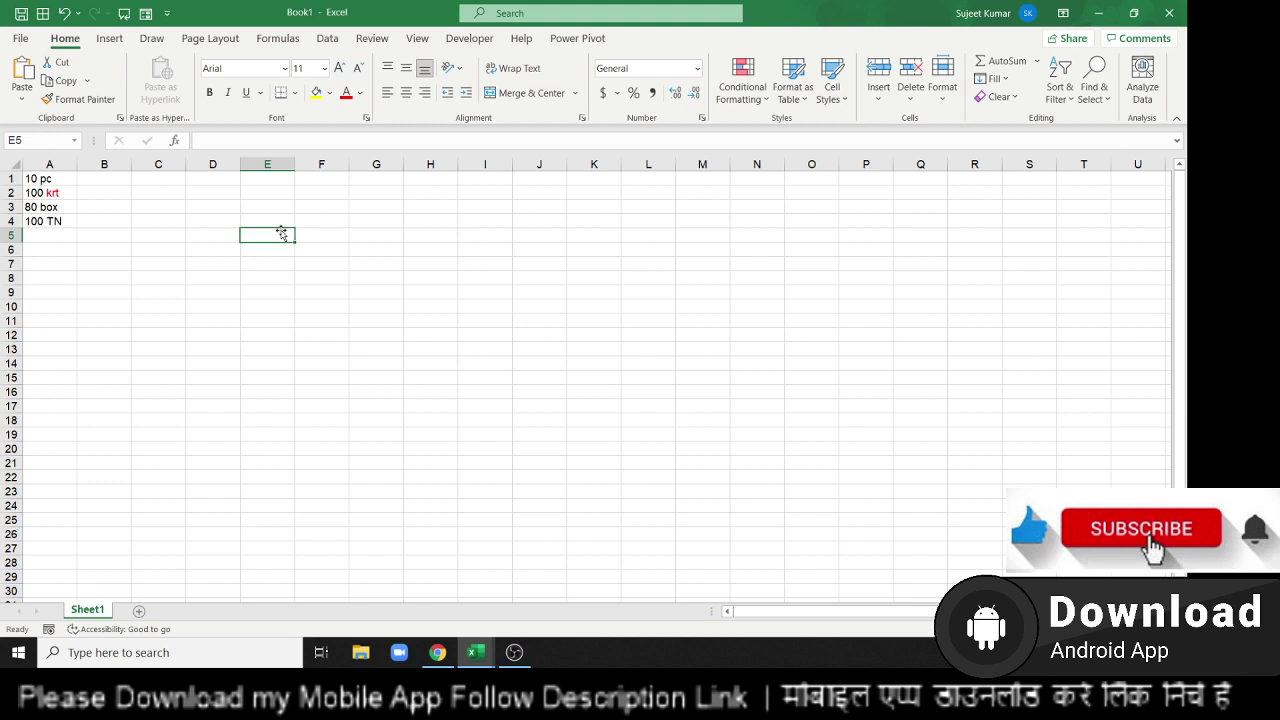
left_click(48, 175)
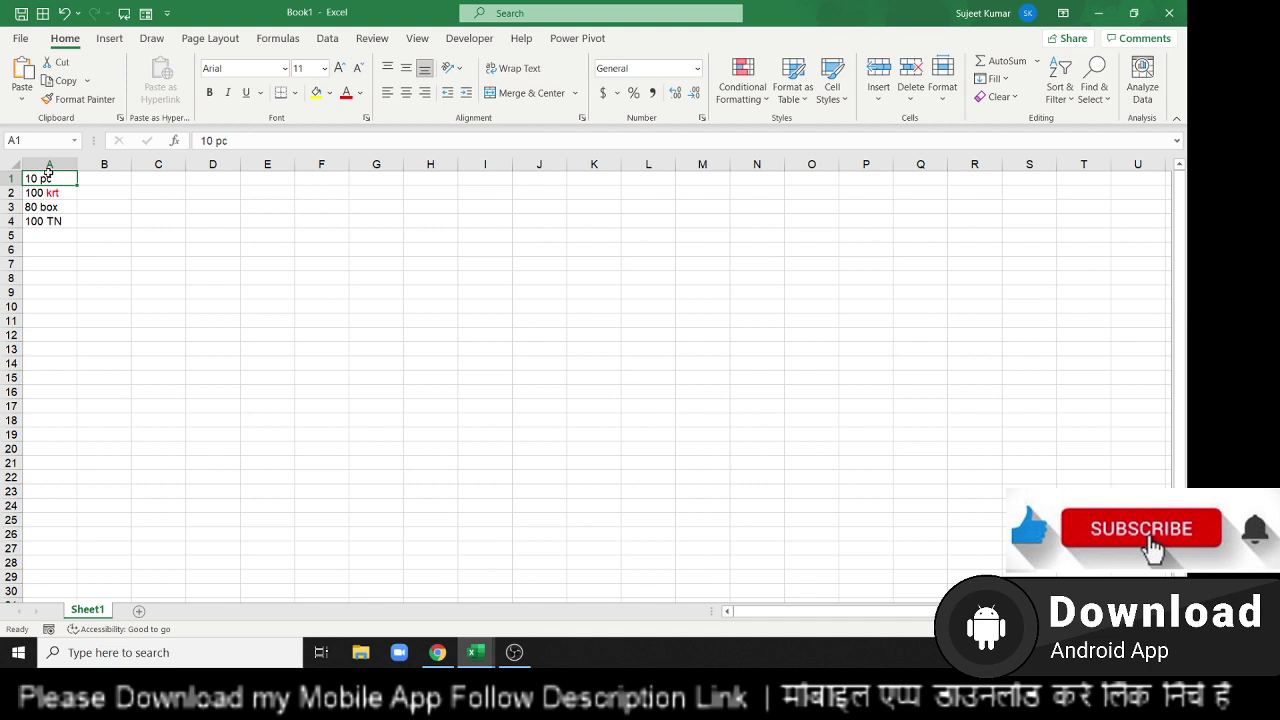
left_click_drag(48, 175, 48, 221)
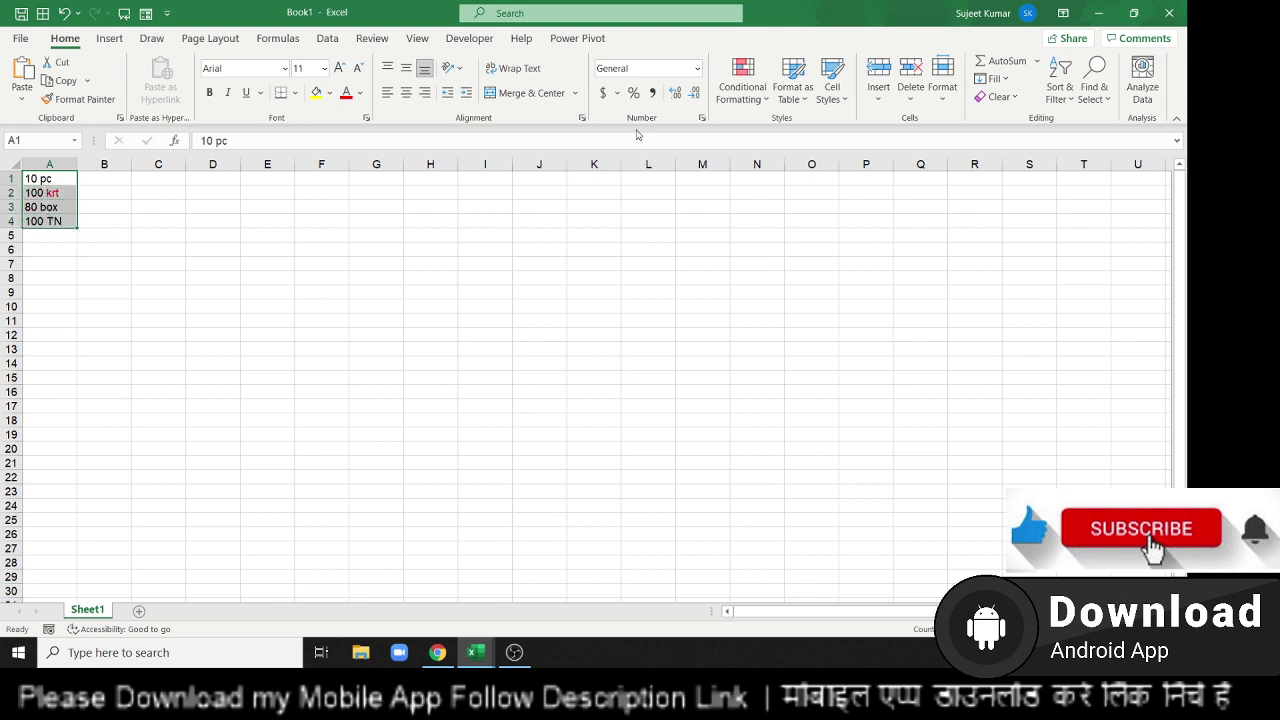
left_click(742, 85)
mouse_move(791, 200)
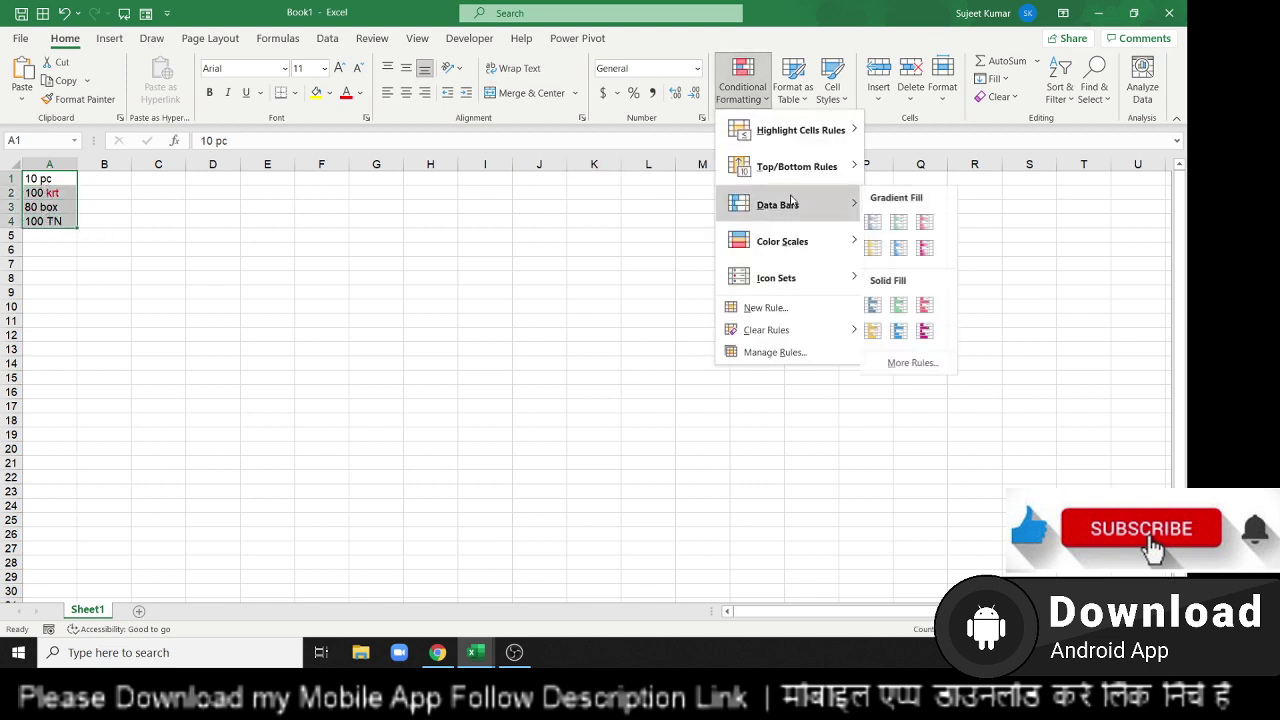
mouse_move(794, 134)
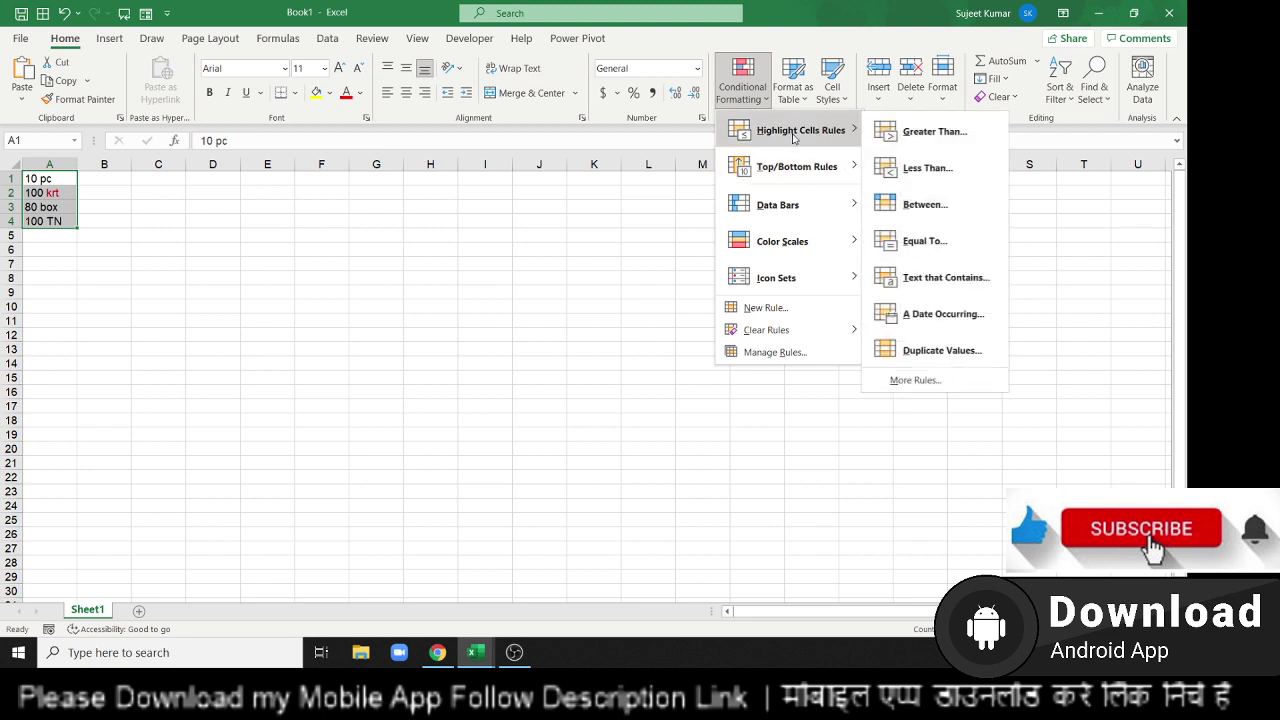
left_click(940, 280)
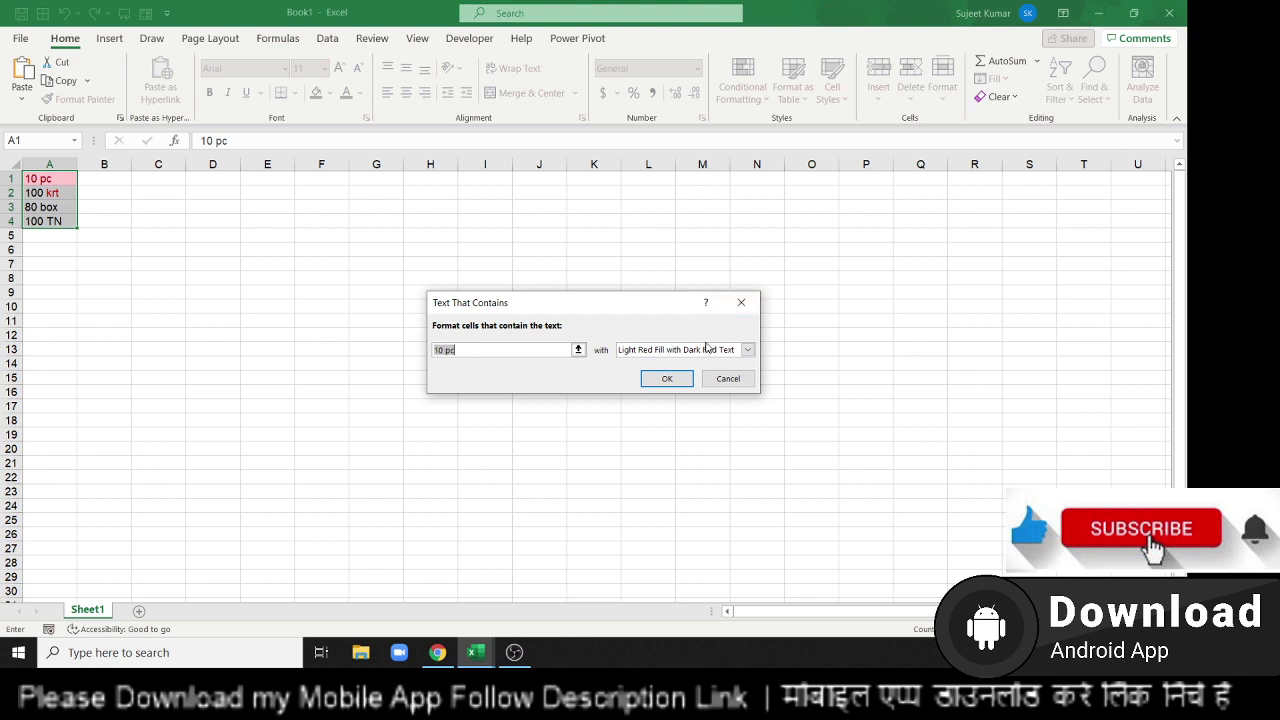
left_click(747, 349)
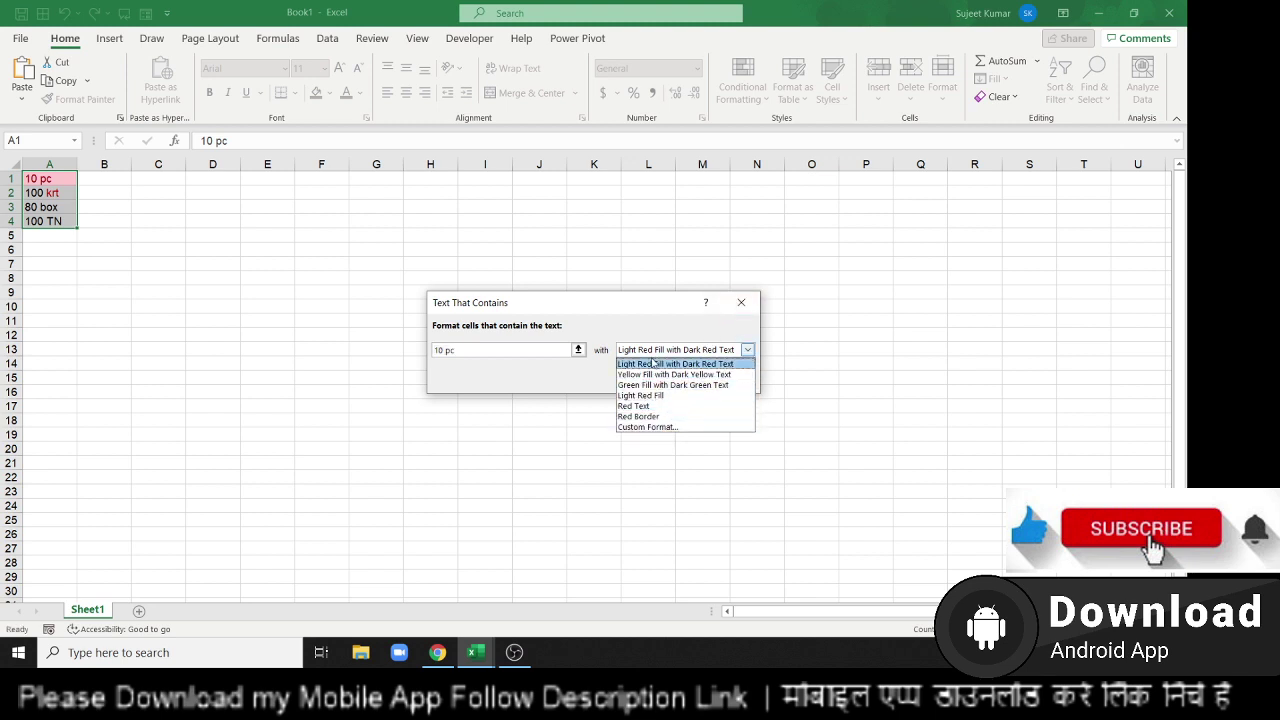
left_click(649, 427)
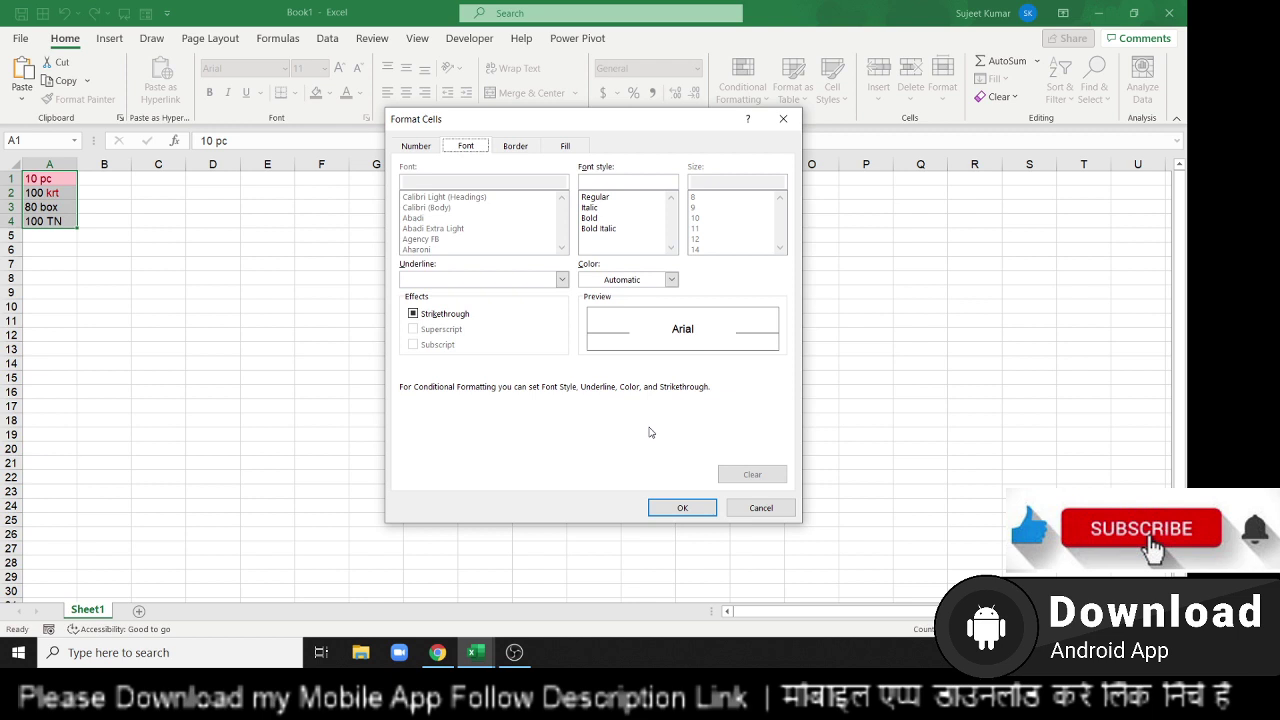
left_click(751, 514)
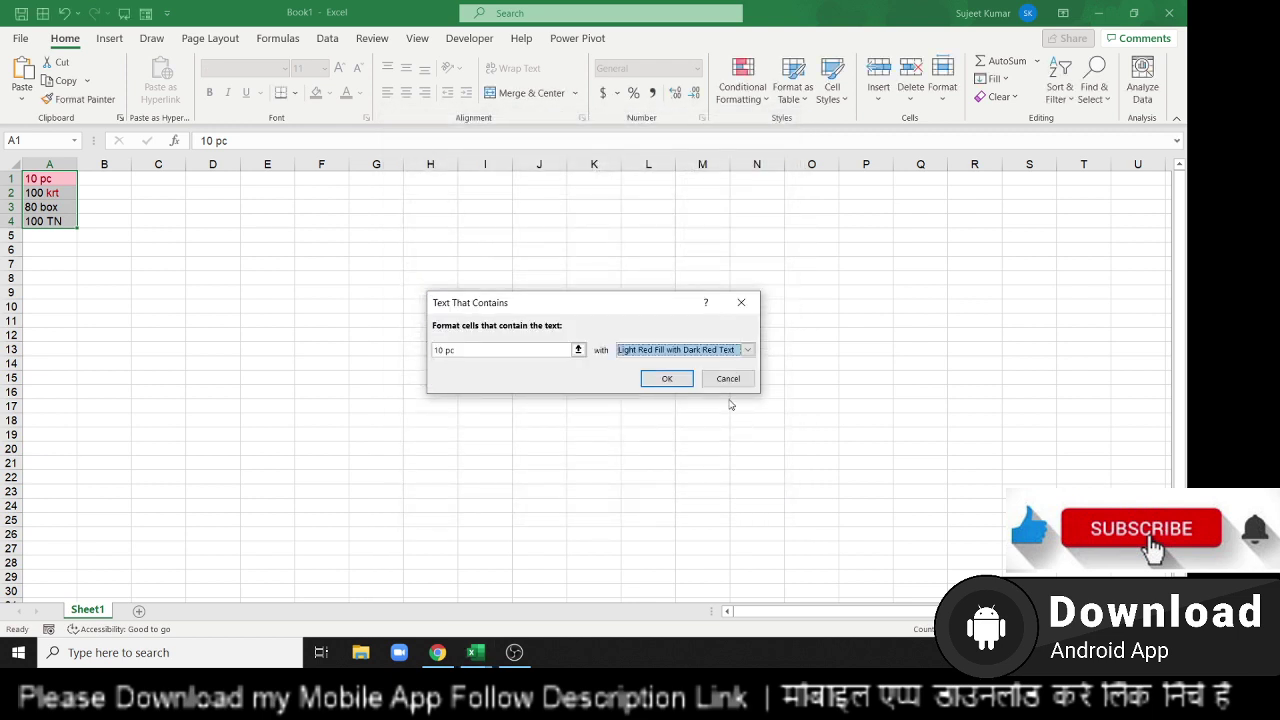
left_click(726, 380)
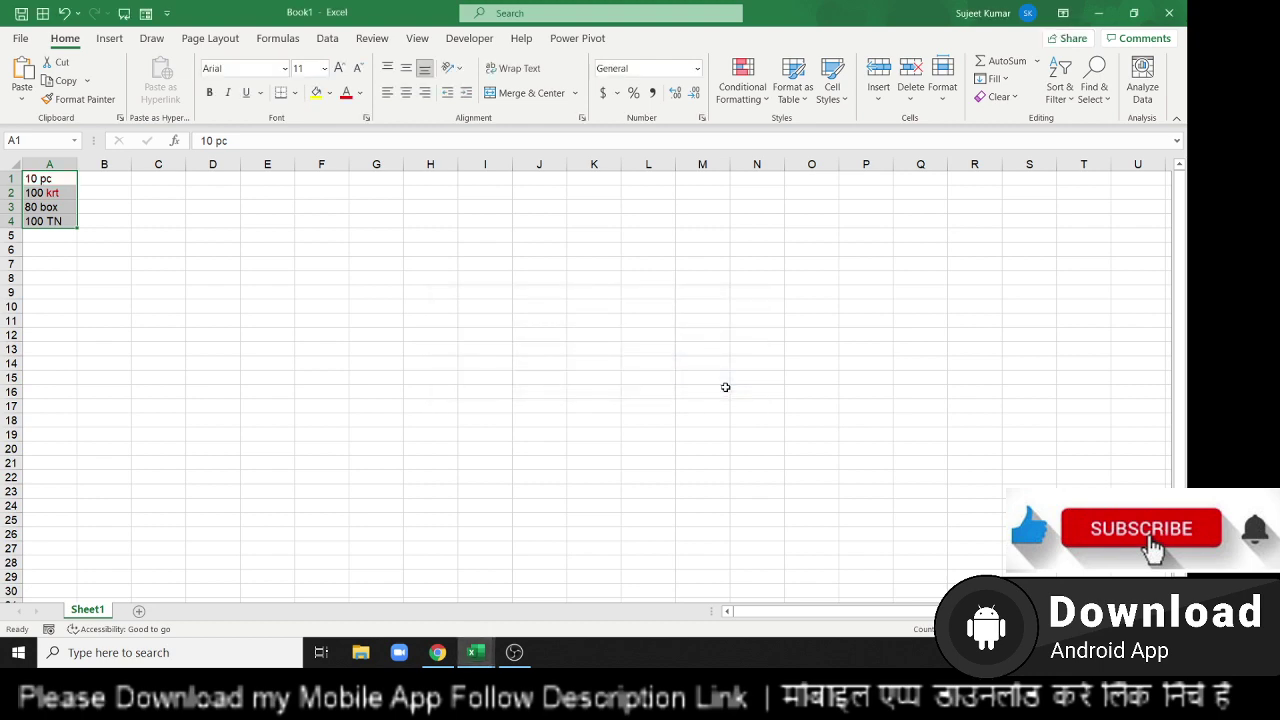
Minimise Excel with Win+D to show the training institute desktop.
key("super+d")
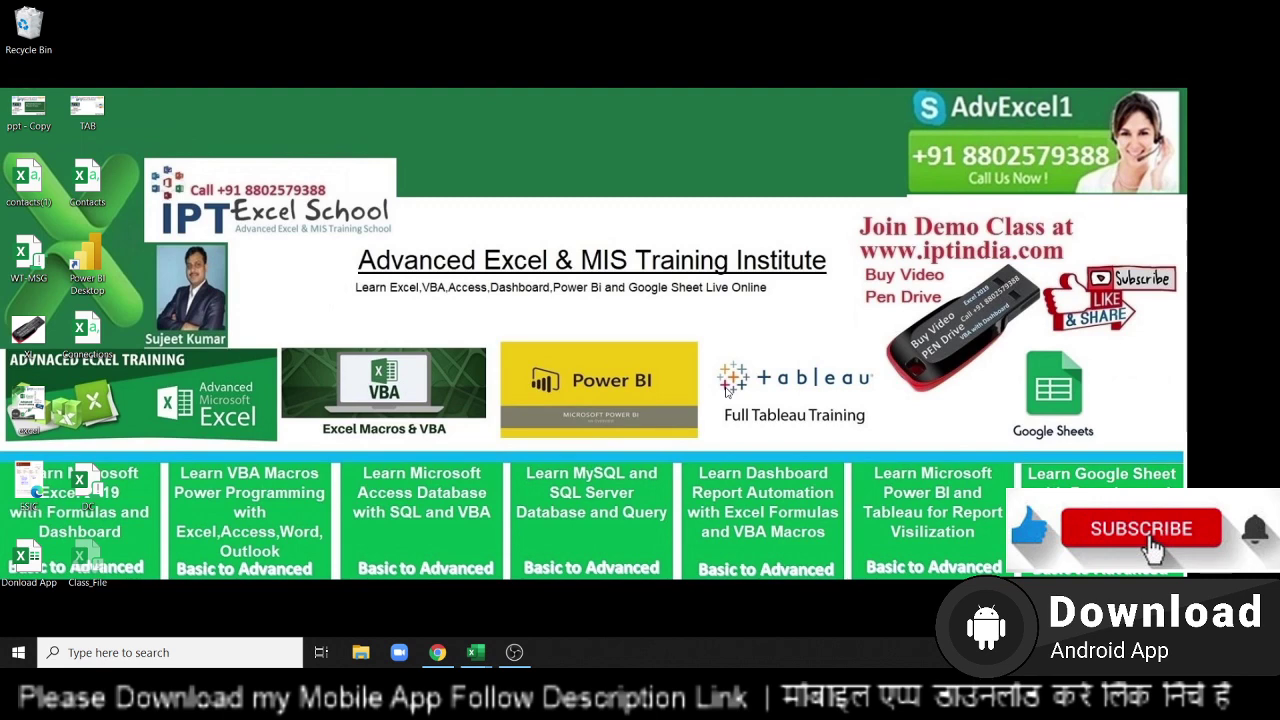